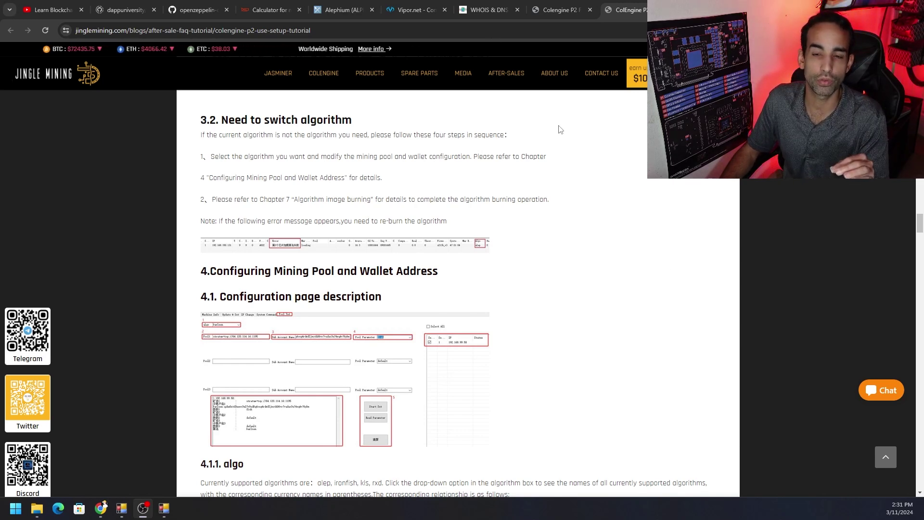
Step: Review the Colengine P2 firmware and manual downloads and the Alephium pool list on MiningPoolStats
{"action": "left_click", "coordinate": [548, 5]}
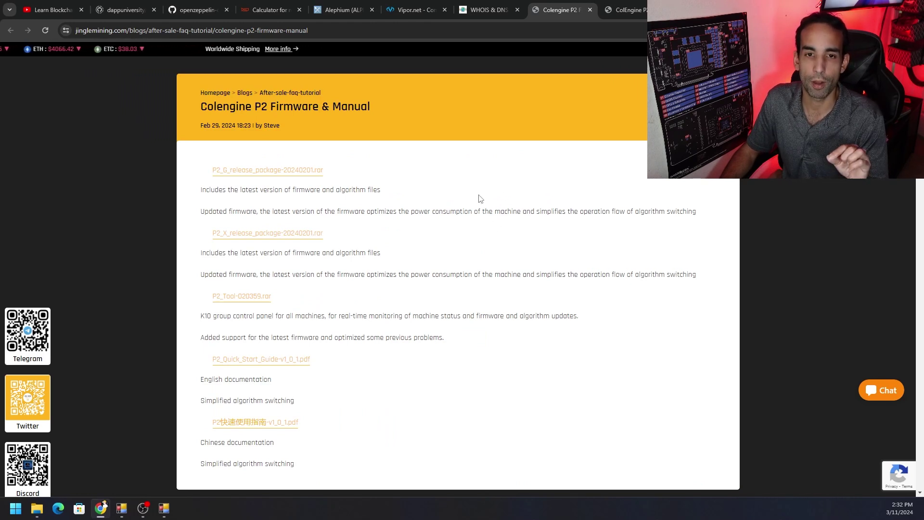
{"action": "left_click", "coordinate": [335, 6]}
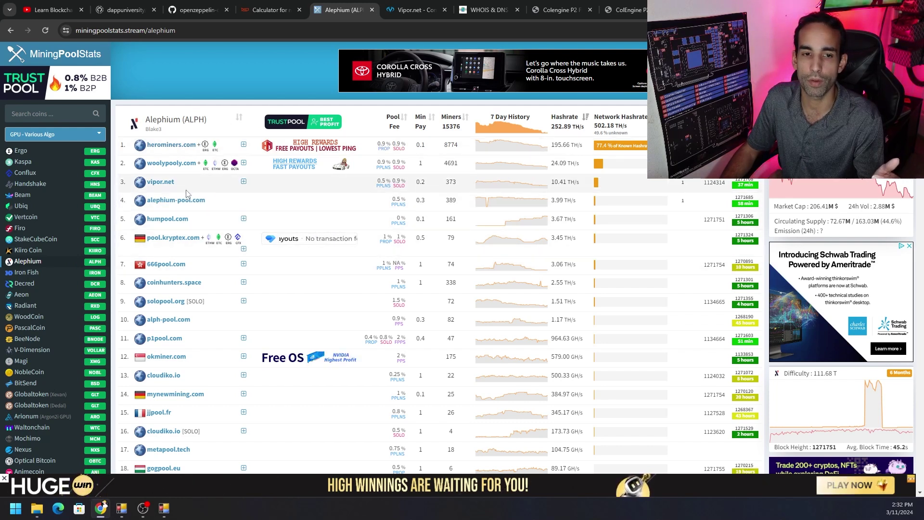
Step: On Vipor.net's Nexa Servers list, select the hostname usse.vipor.net within the USA (South East) stratum TCP address
{"action": "left_click", "coordinate": [399, 5]}
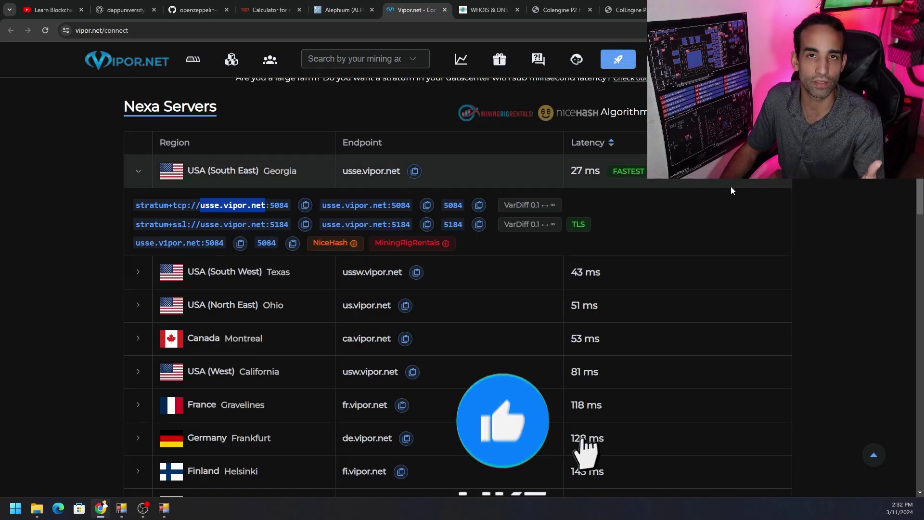
{"action": "left_click", "coordinate": [62, 216]}
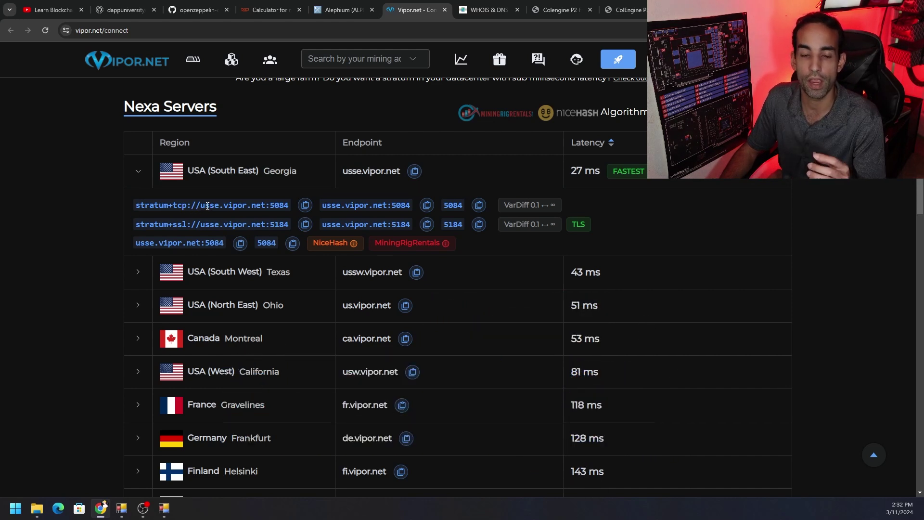
{"action": "left_click", "coordinate": [306, 206]}
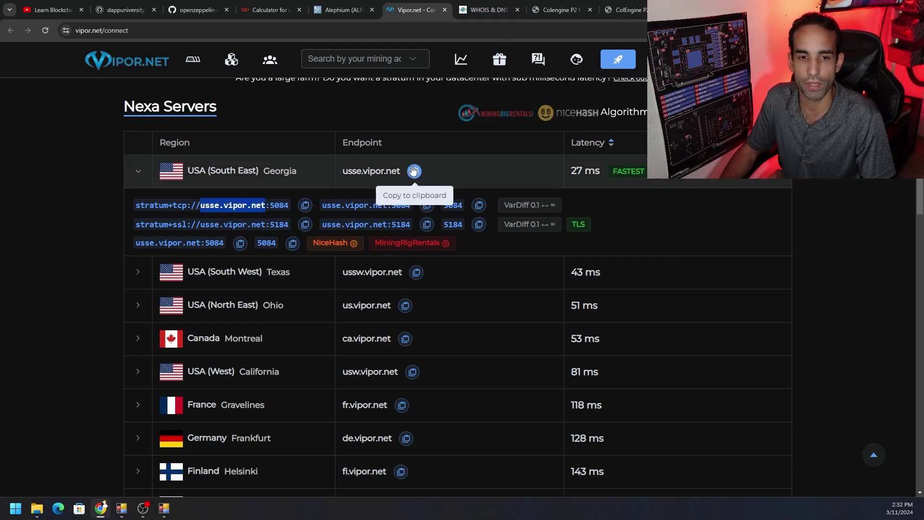
Step: Examine the IPv4 DNS record lookup for usse.vipor.net and select the resolved IP address
{"action": "key", "text": "ctrl+Tab"}
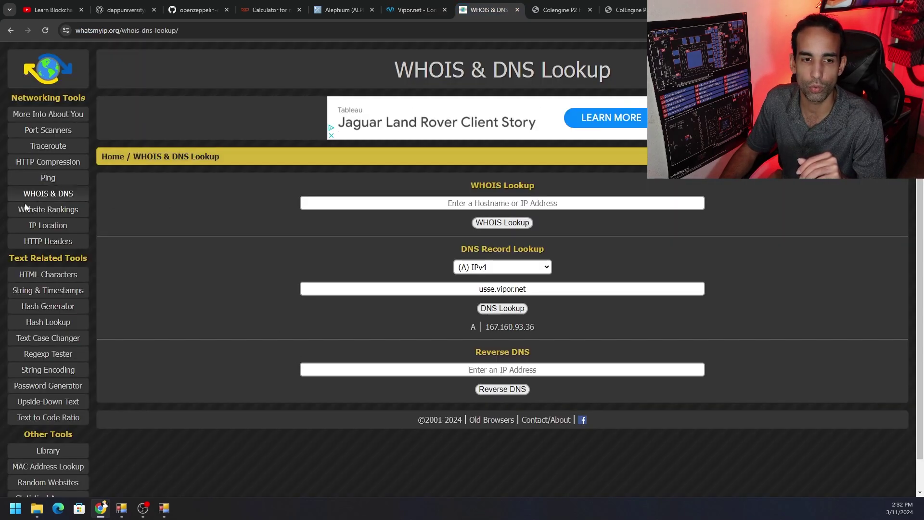
{"action": "left_click", "coordinate": [559, 288]}
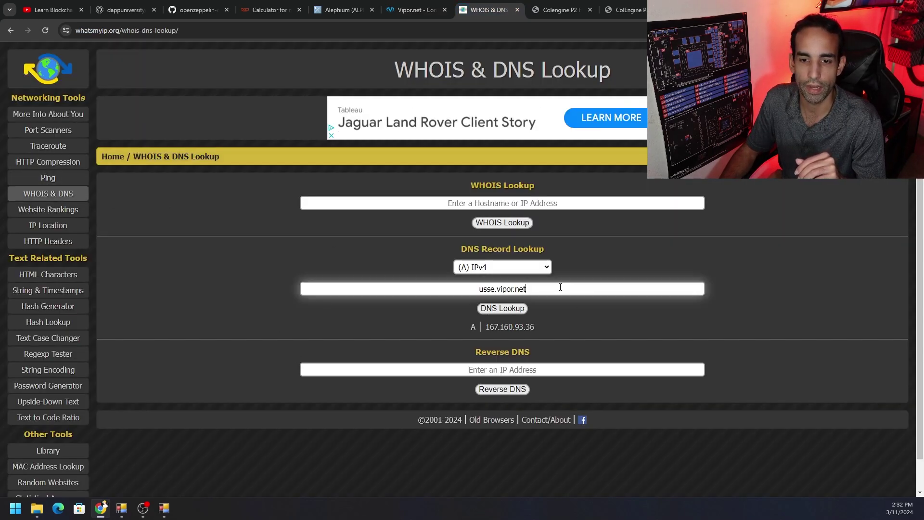
{"action": "key", "text": "ctrl+a"}
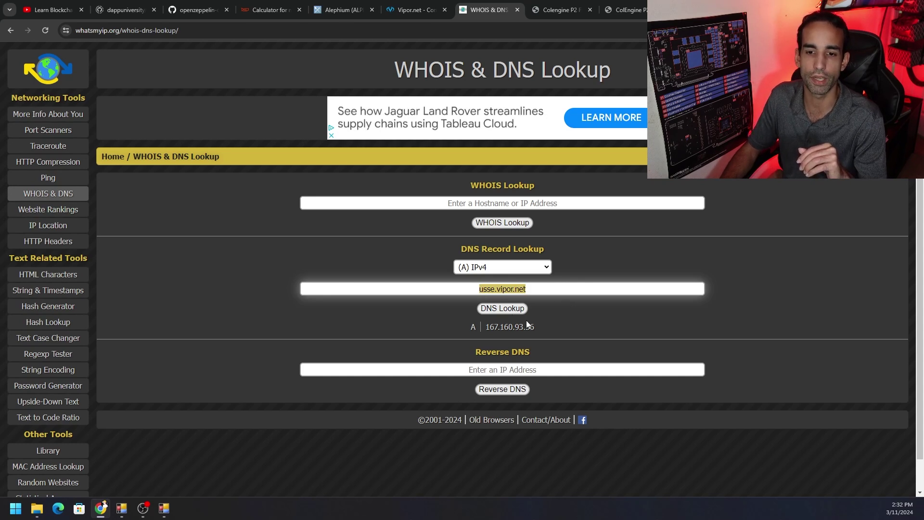
{"action": "left_click_drag", "start_coordinate": [543, 324], "coordinate": [485, 326]}
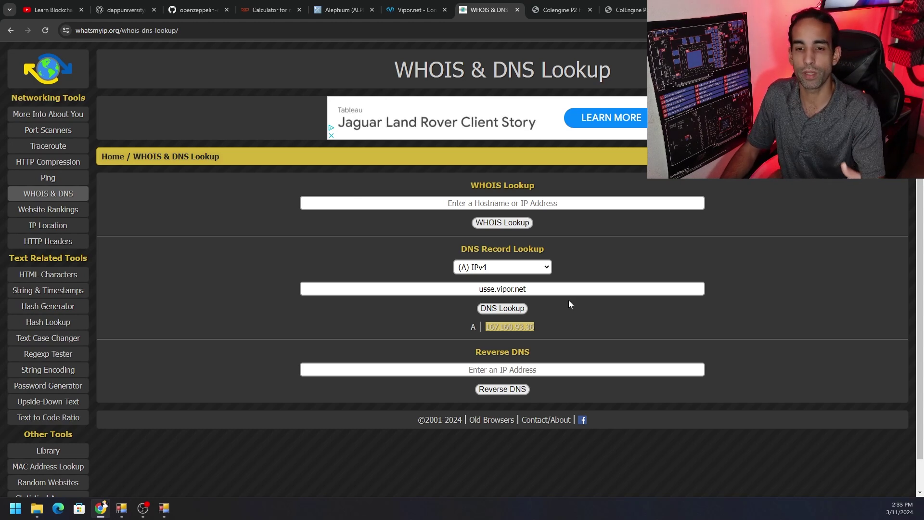
Step: Revisit the Vipor.net server list and view the wallet downloads on the Alephium website
{"action": "left_click", "coordinate": [417, 6]}
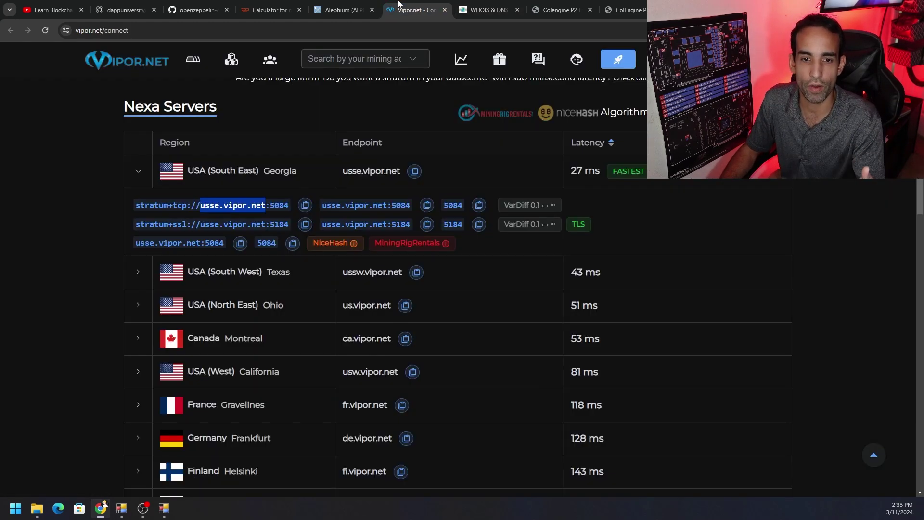
{"action": "left_click", "coordinate": [376, 8]}
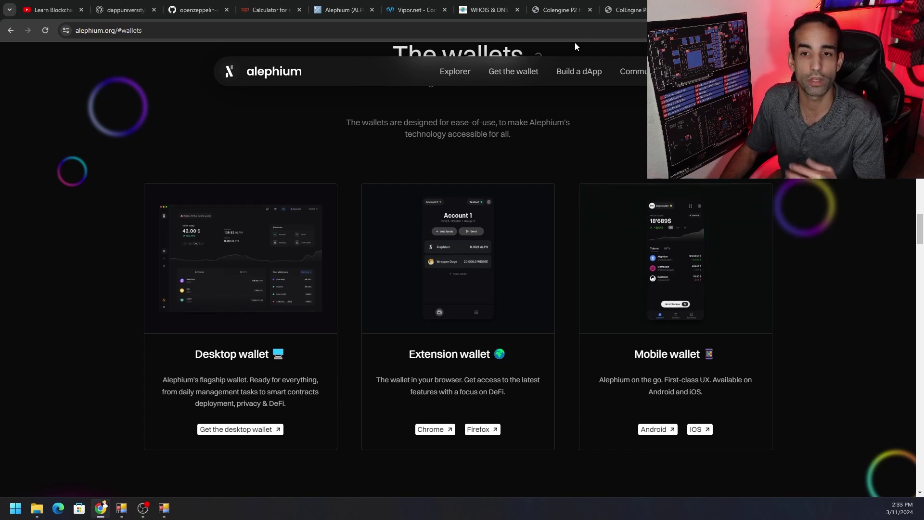
Step: Switch to the miner manager windows and open the IP change settings in the English Network Management Tools
{"action": "left_click", "coordinate": [163, 509]}
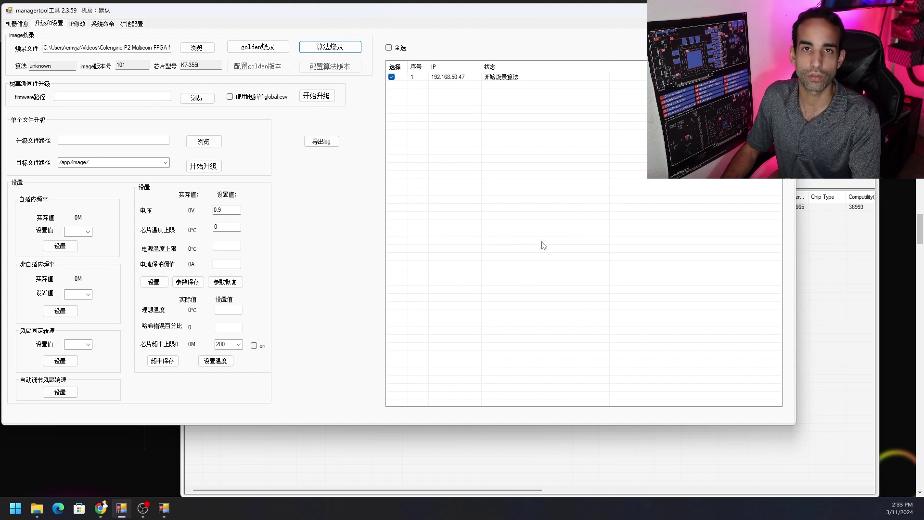
{"action": "left_click", "coordinate": [857, 340]}
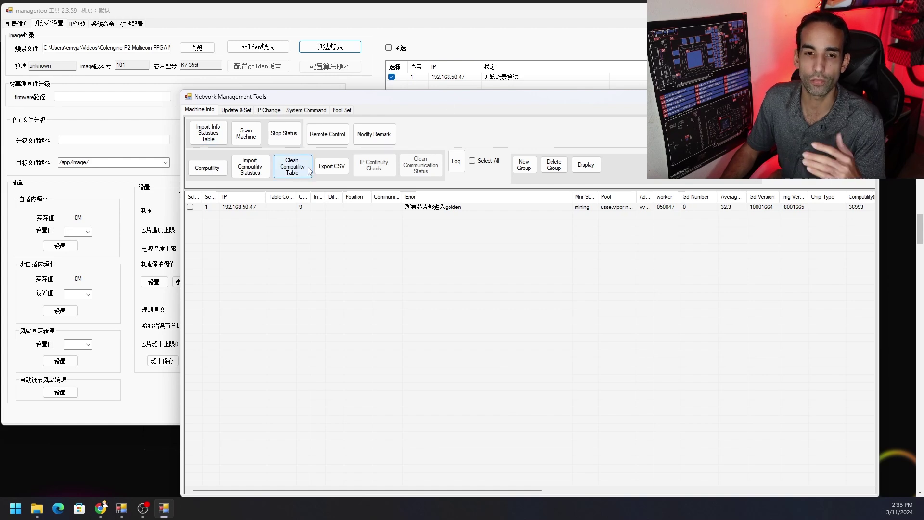
{"action": "left_click", "coordinate": [267, 110]}
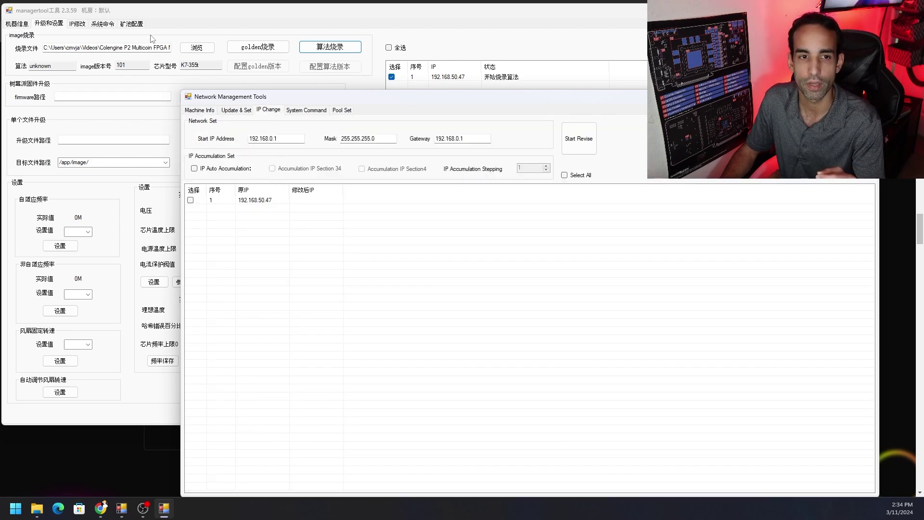
{"action": "left_click", "coordinate": [201, 16]}
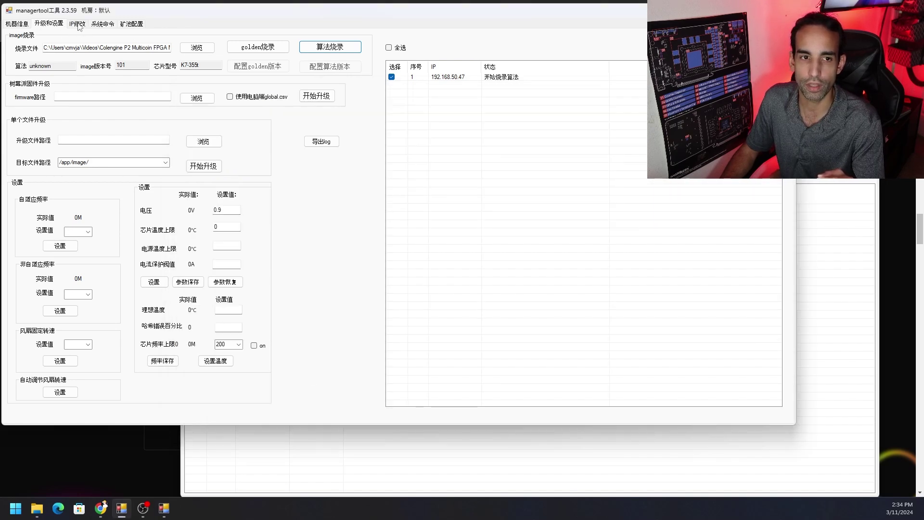
{"action": "left_click", "coordinate": [324, 451]}
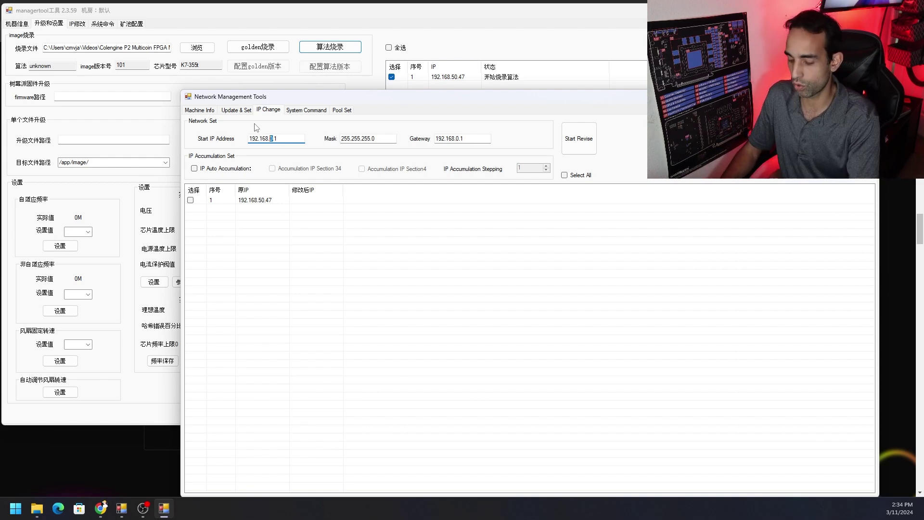
Step: Set both the start IP address and the gateway to 192.168.50.1, and start the IP revision
{"action": "double_click", "coordinate": [457, 139]}
{"action": "left_click", "coordinate": [450, 139]}
{"action": "type", "text": "50"}
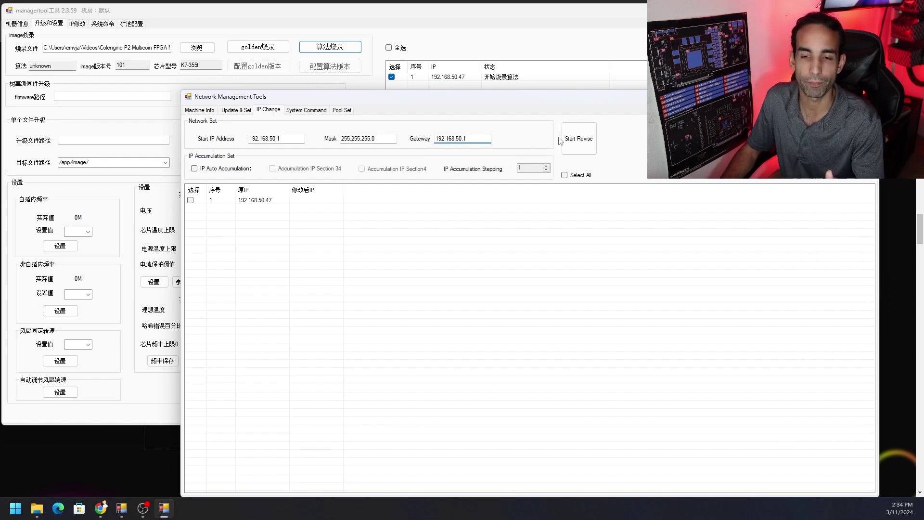
{"action": "left_click", "coordinate": [588, 143]}
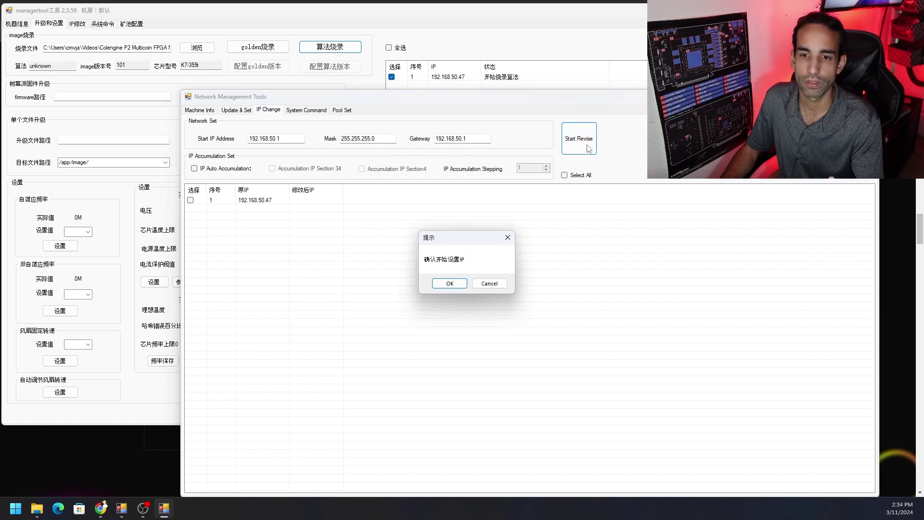
{"action": "left_click", "coordinate": [458, 285]}
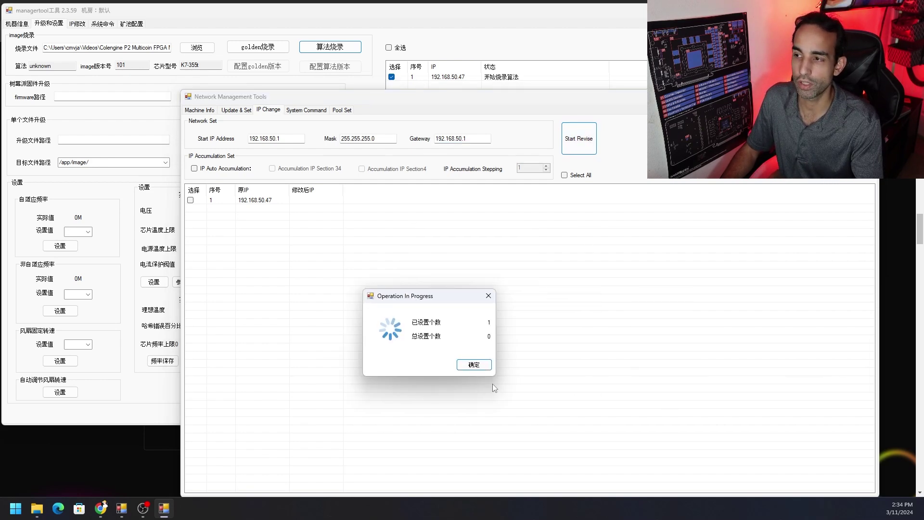
{"action": "left_click", "coordinate": [474, 364]}
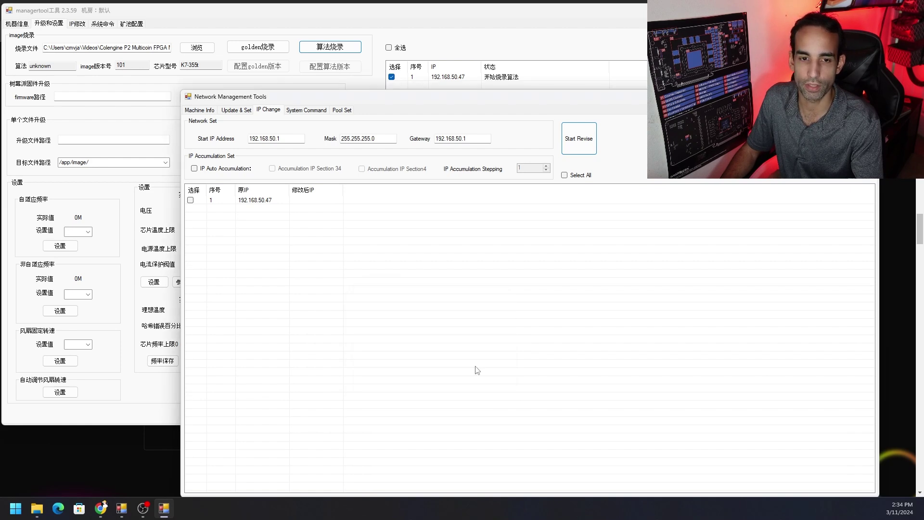
Step: Select the miner 192.168.50.47 in the machine list and view its update and burn settings
{"action": "left_click", "coordinate": [201, 111]}
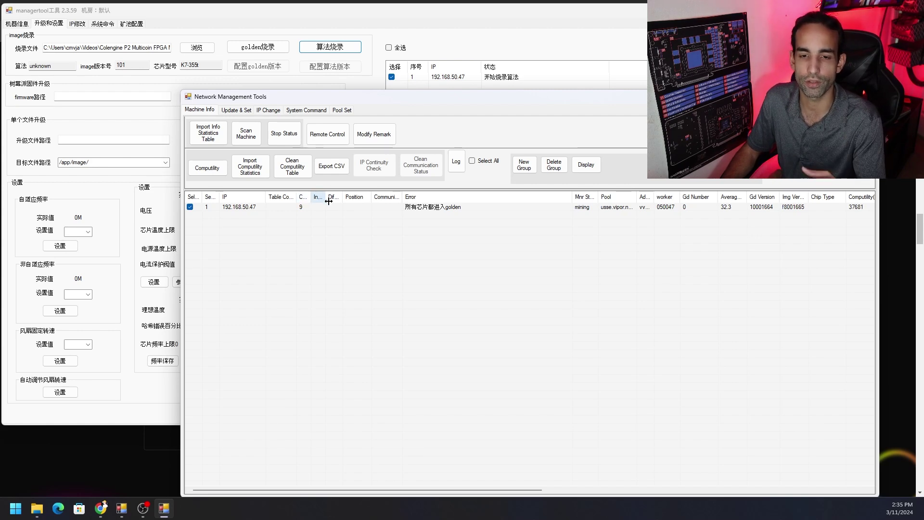
{"action": "left_click", "coordinate": [239, 113]}
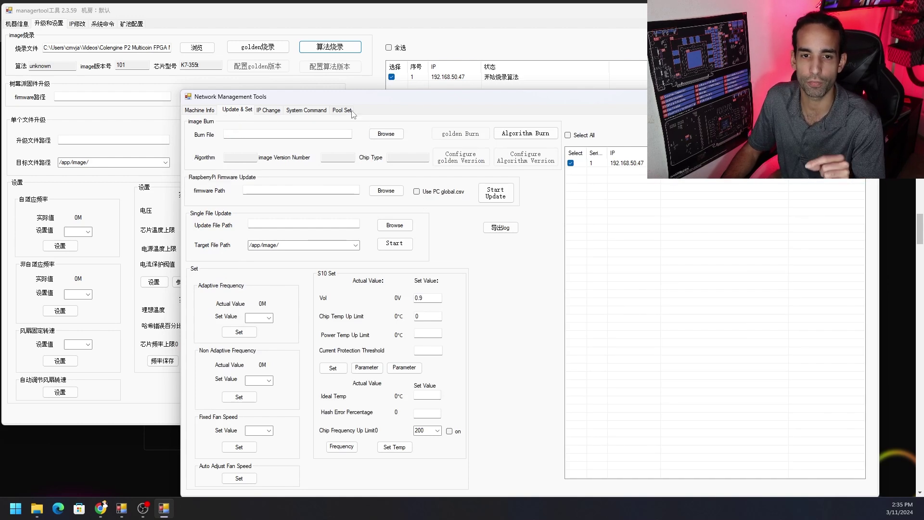
Step: Choose alep(ALPH) as the mining algorithm in the pool settings
{"action": "left_click", "coordinate": [347, 112]}
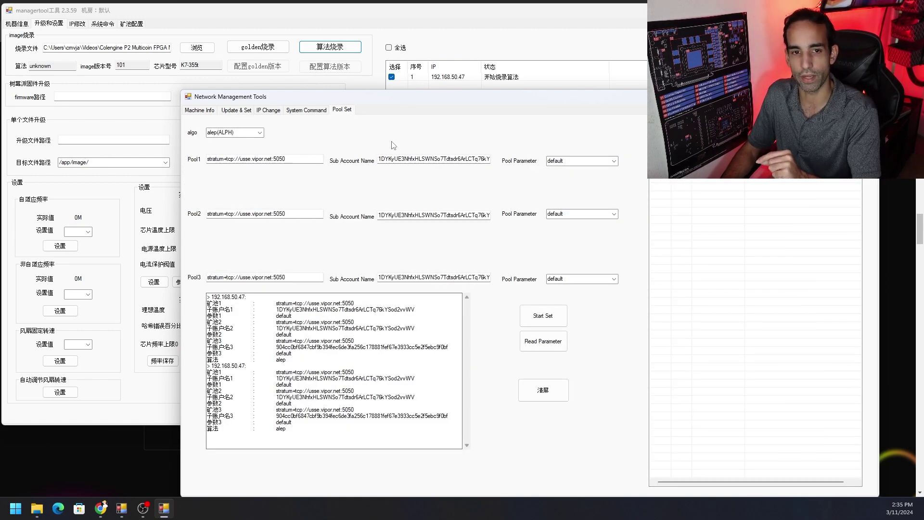
{"action": "left_click", "coordinate": [260, 133]}
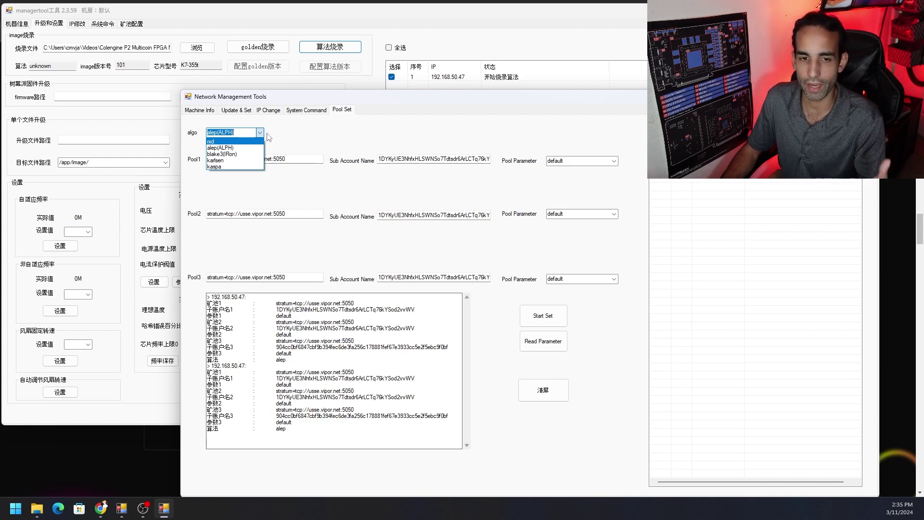
{"action": "left_click", "coordinate": [250, 148]}
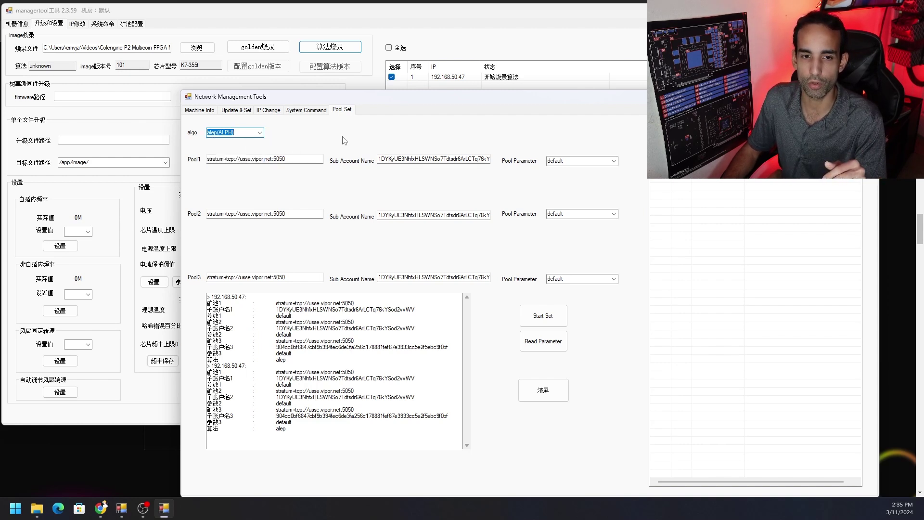
Step: Examine Pool1's stratum address, its sub account wallet address and the available pool parameter options
{"action": "left_click_drag", "start_coordinate": [307, 163], "coordinate": [192, 166]}
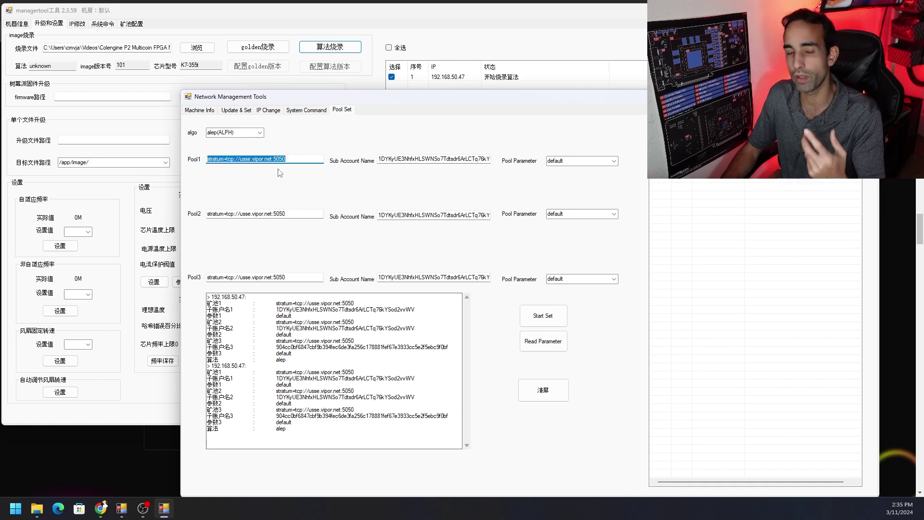
{"action": "left_click_drag", "start_coordinate": [297, 159], "coordinate": [194, 165]}
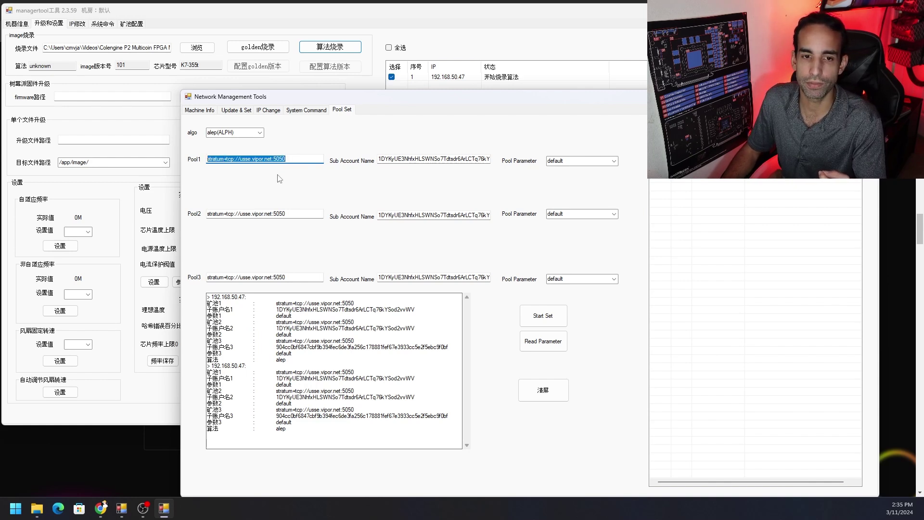
{"action": "double_click", "coordinate": [407, 161]}
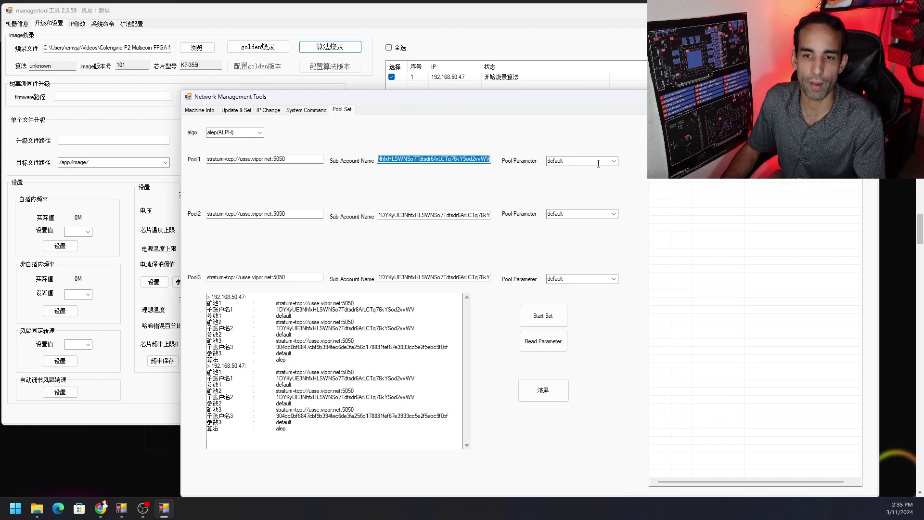
{"action": "left_click", "coordinate": [614, 162]}
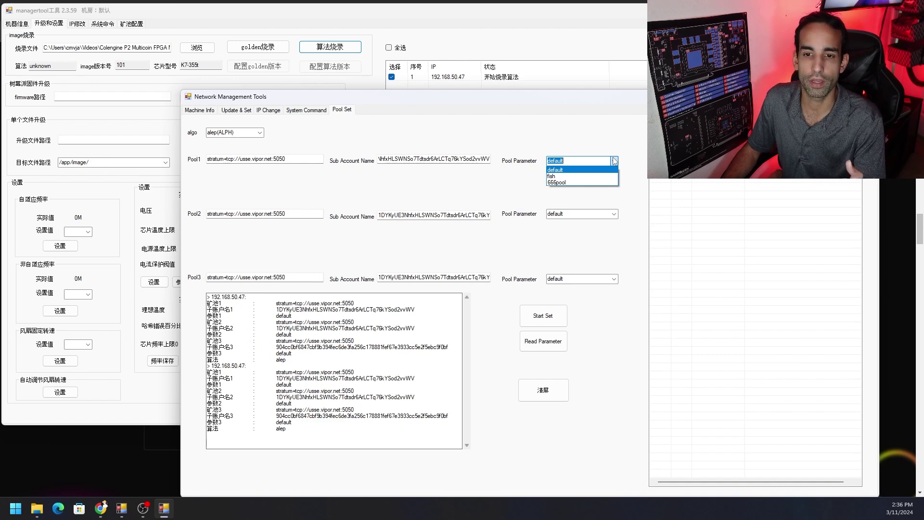
Step: Switch to the browser and read the P2 setup tutorial's pool parameter section, highlighting the pool view link for ALPH
{"action": "key", "text": "alt+Tab"}
{"action": "left_click", "coordinate": [551, 6]}
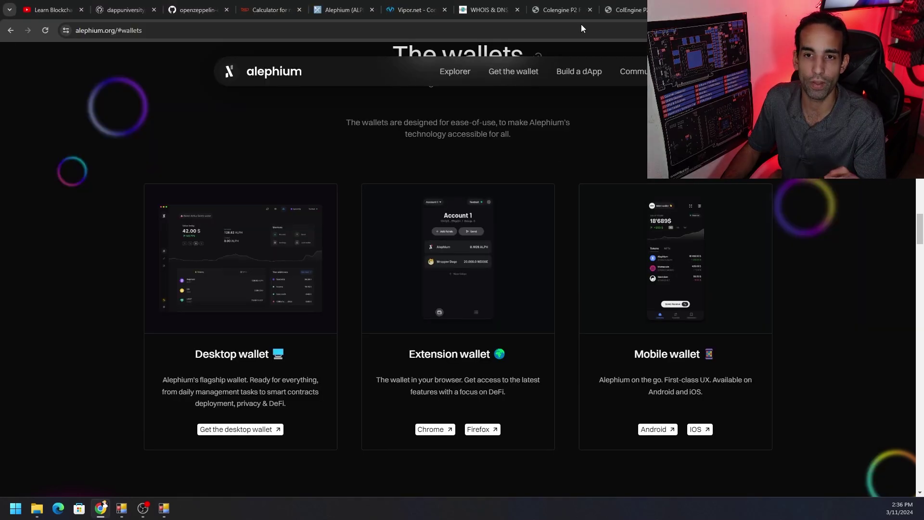
{"action": "left_click", "coordinate": [625, 9]}
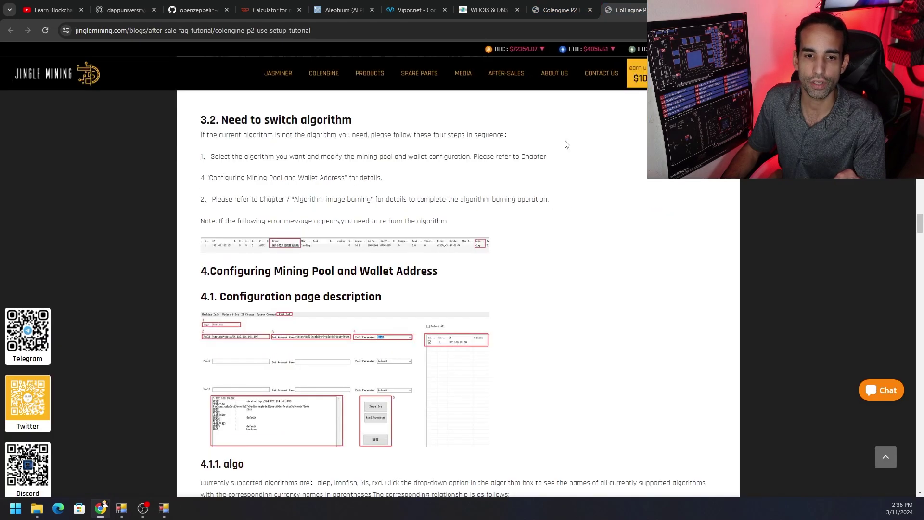
{"action": "scroll", "coordinate": [626, 287], "scroll_direction": "down", "scroll_amount": 10}
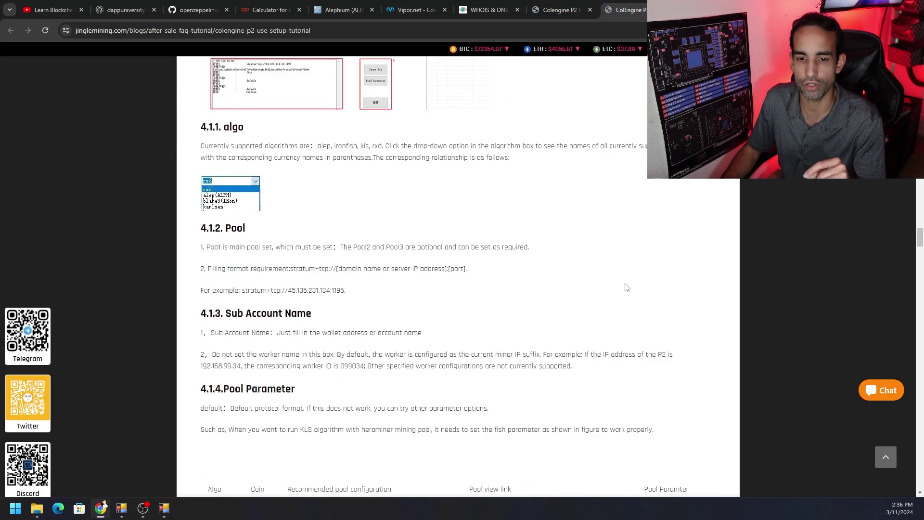
{"action": "scroll", "coordinate": [626, 288], "scroll_direction": "down", "scroll_amount": 3}
{"action": "scroll", "coordinate": [337, 284], "scroll_direction": "up", "scroll_amount": 1}
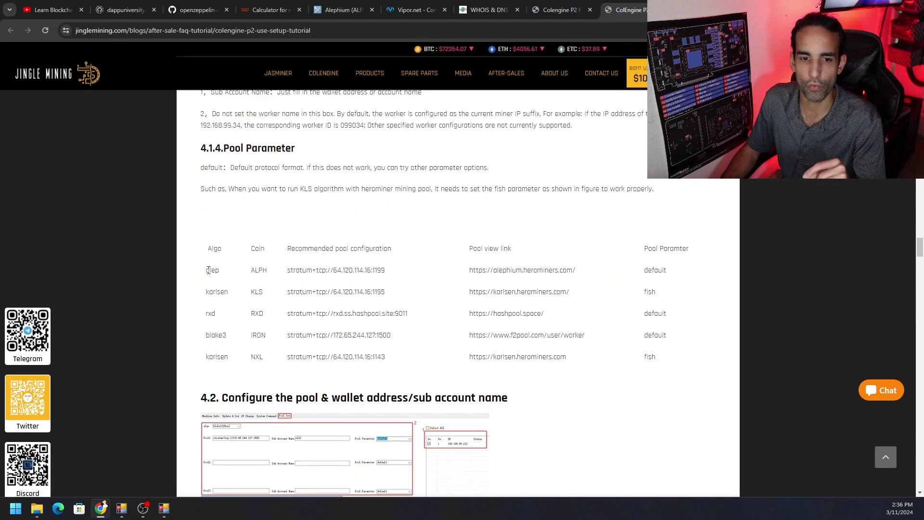
{"action": "left_click_drag", "start_coordinate": [462, 272], "coordinate": [596, 273]}
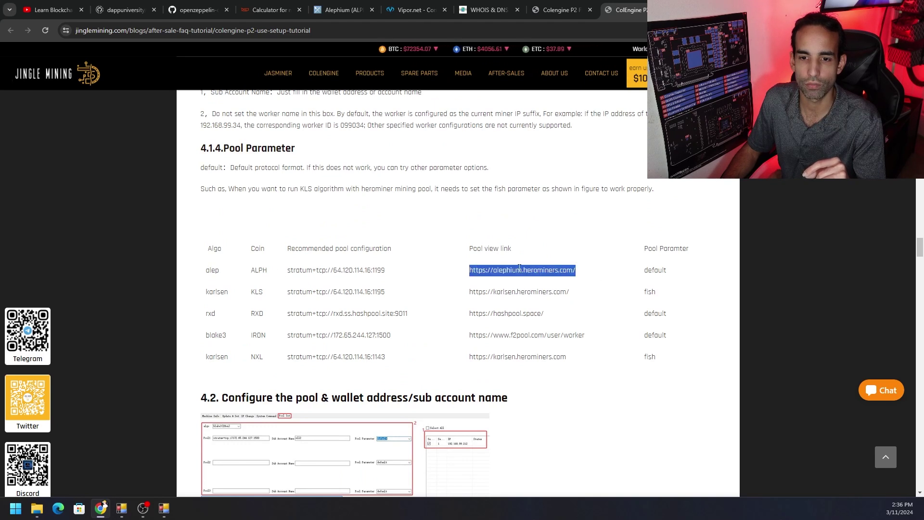
{"action": "left_click", "coordinate": [487, 269]}
{"action": "left_click_drag", "start_coordinate": [487, 270], "coordinate": [576, 272]}
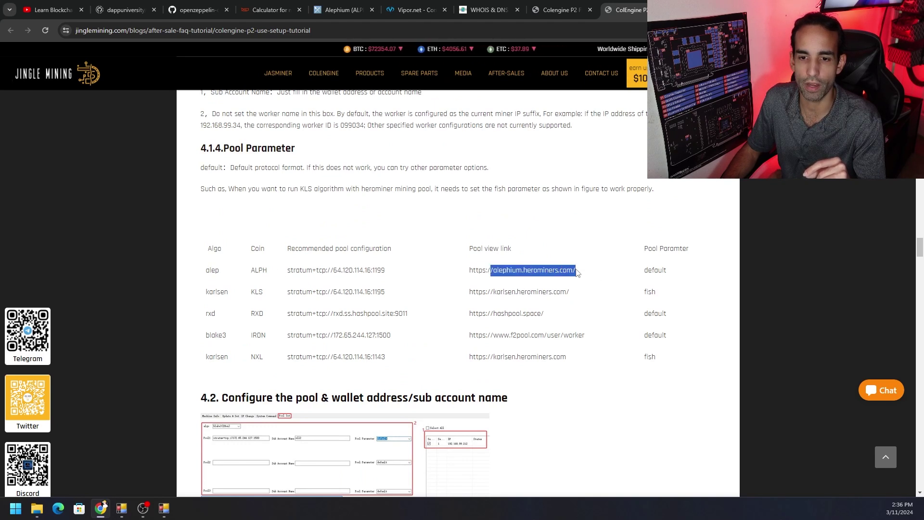
Step: Read the tutorial's pool table, highlighting the recommended ALPH stratum address and comparing the pool parameters listed for each coin
{"action": "left_click", "coordinate": [386, 274]}
{"action": "left_click_drag", "start_coordinate": [386, 275], "coordinate": [334, 272]}
{"action": "left_click", "coordinate": [555, 268]}
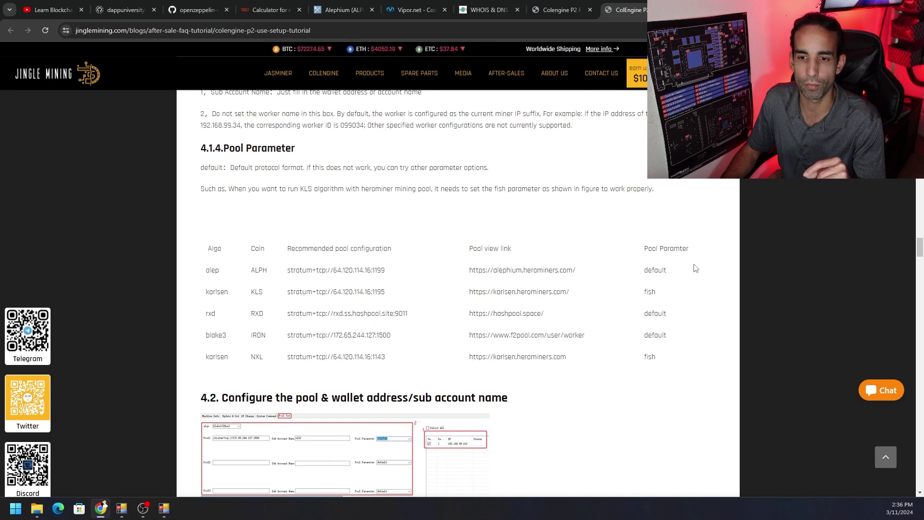
{"action": "left_click_drag", "start_coordinate": [679, 275], "coordinate": [643, 273]}
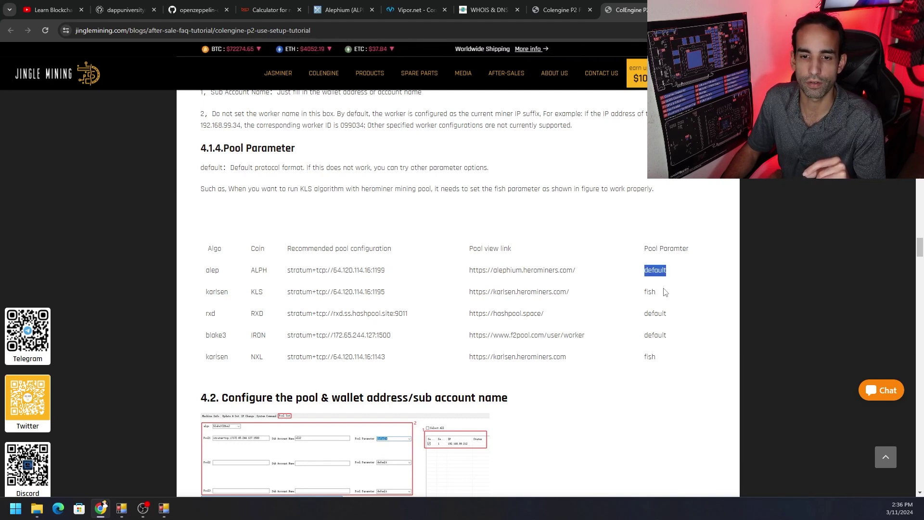
{"action": "left_click_drag", "start_coordinate": [661, 293], "coordinate": [638, 295]}
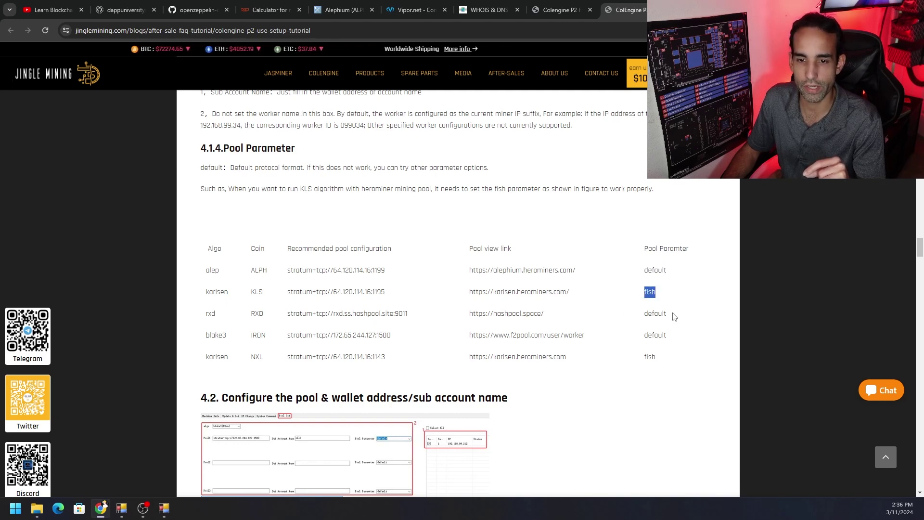
{"action": "left_click_drag", "start_coordinate": [674, 316], "coordinate": [632, 315]}
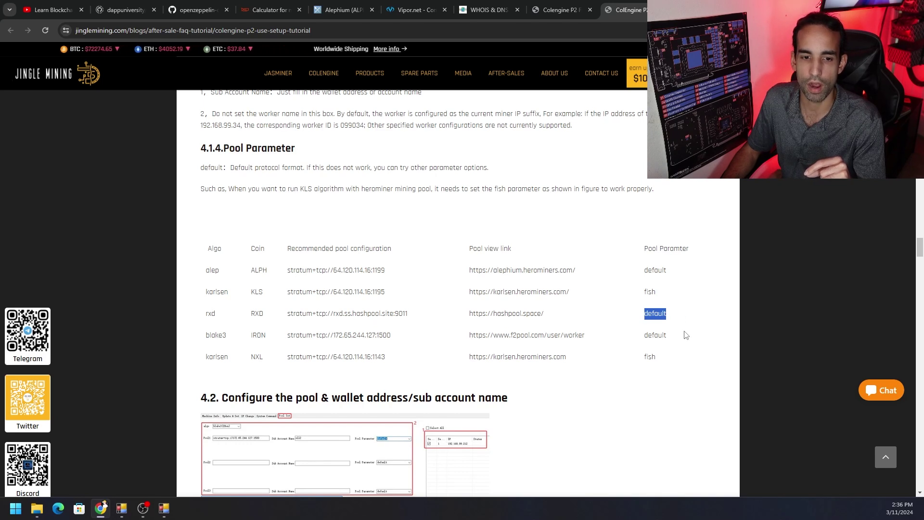
{"action": "left_click_drag", "start_coordinate": [674, 334], "coordinate": [631, 332]}
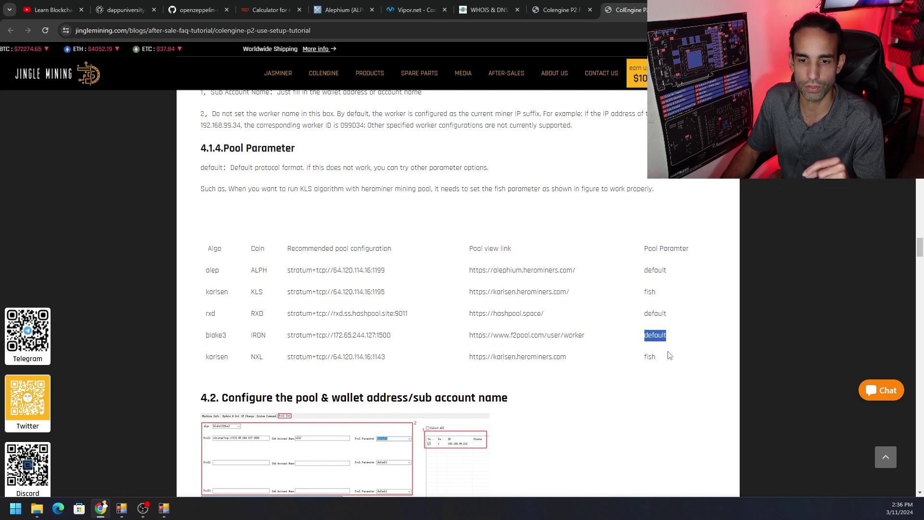
{"action": "left_click_drag", "start_coordinate": [664, 357], "coordinate": [636, 356]}
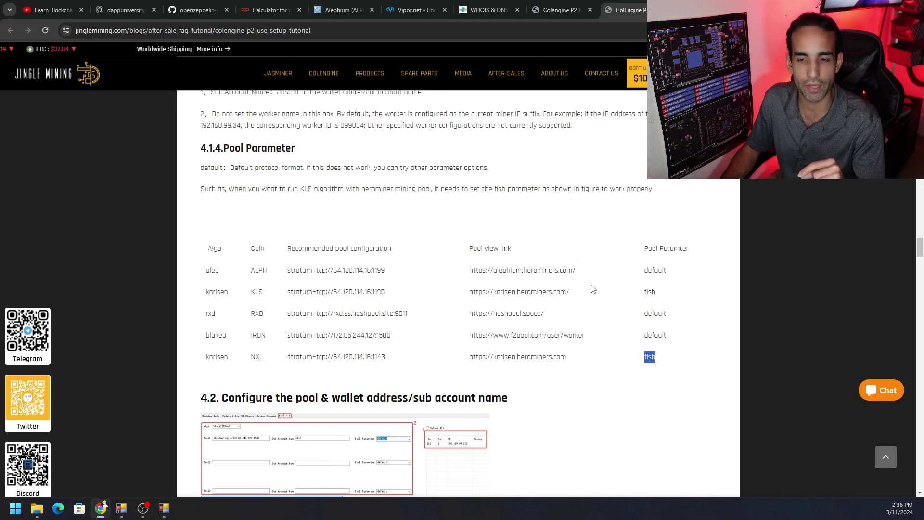
{"action": "left_click_drag", "start_coordinate": [666, 269], "coordinate": [638, 264]}
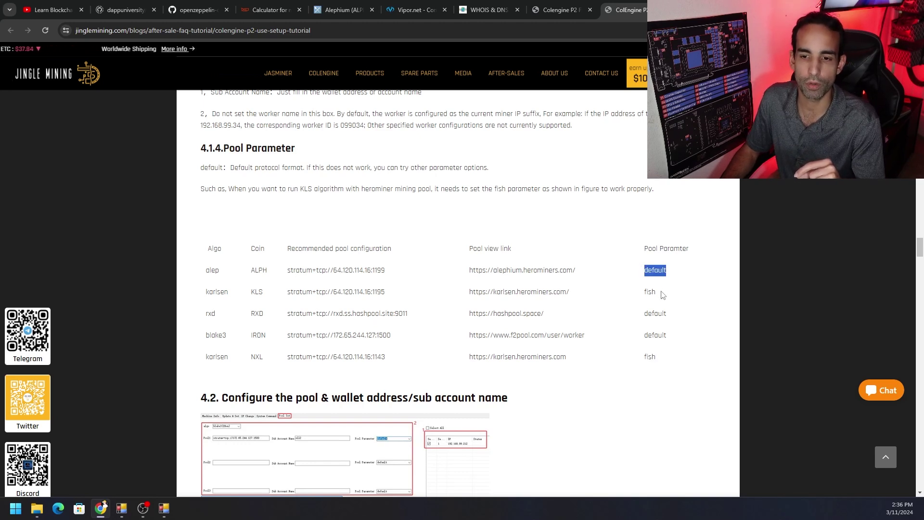
{"action": "left_click_drag", "start_coordinate": [663, 294], "coordinate": [621, 296]}
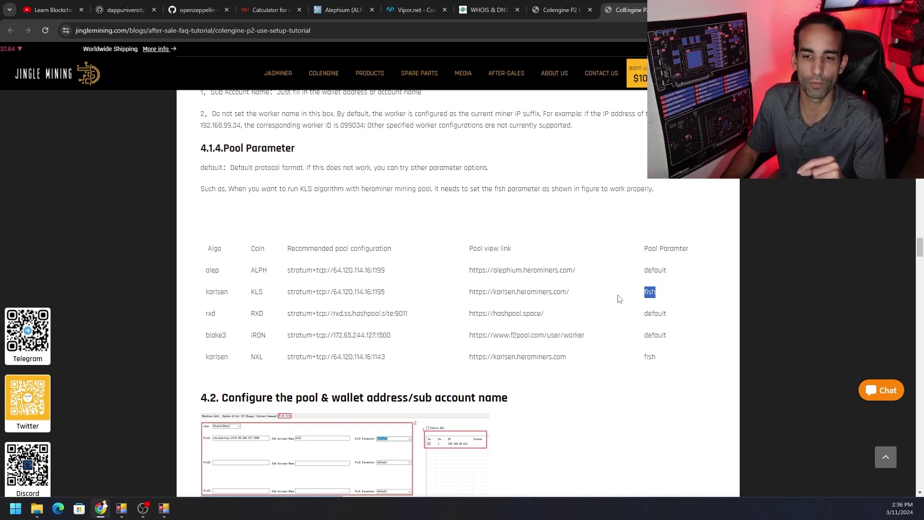
{"action": "left_click", "coordinate": [672, 273]}
{"action": "left_click_drag", "start_coordinate": [672, 273], "coordinate": [632, 272]}
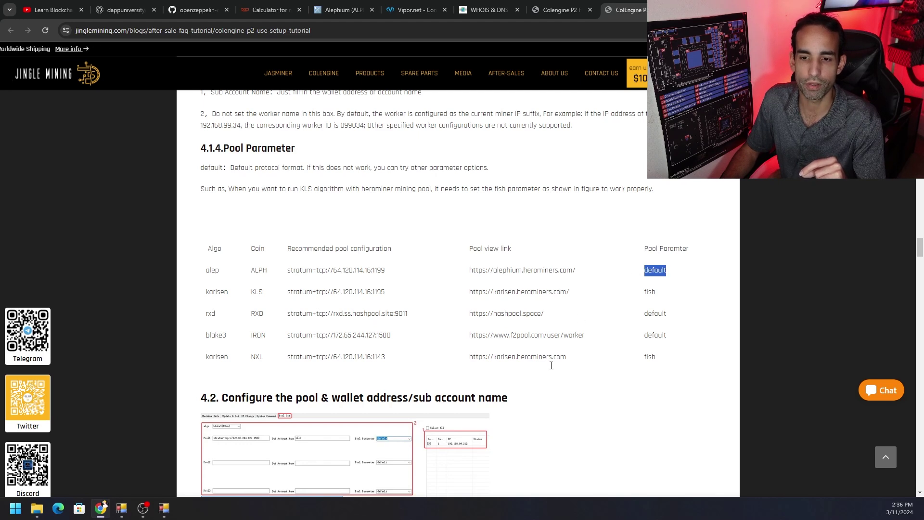
Step: Switch to Network Management Tools and read back the miner's stored pool parameters, highlighting the algorithm entry in the output
{"action": "left_click", "coordinate": [164, 508]}
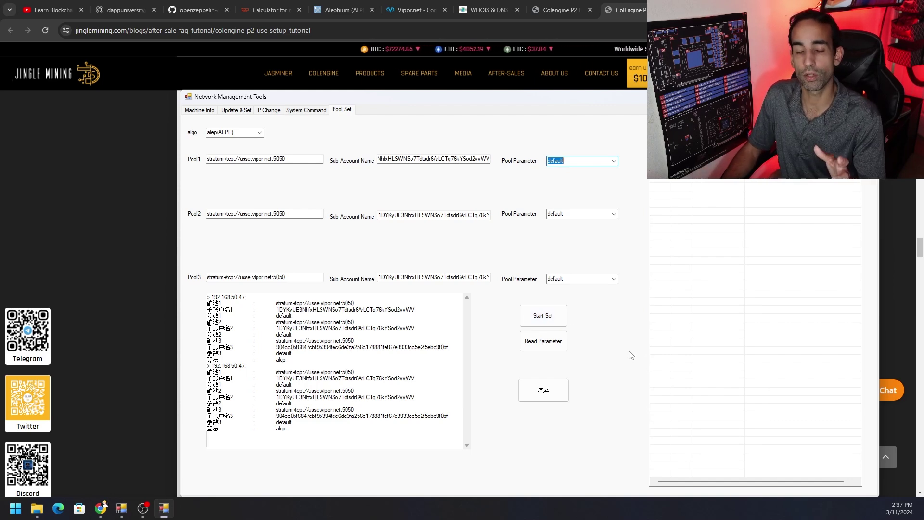
{"action": "left_click", "coordinate": [564, 348]}
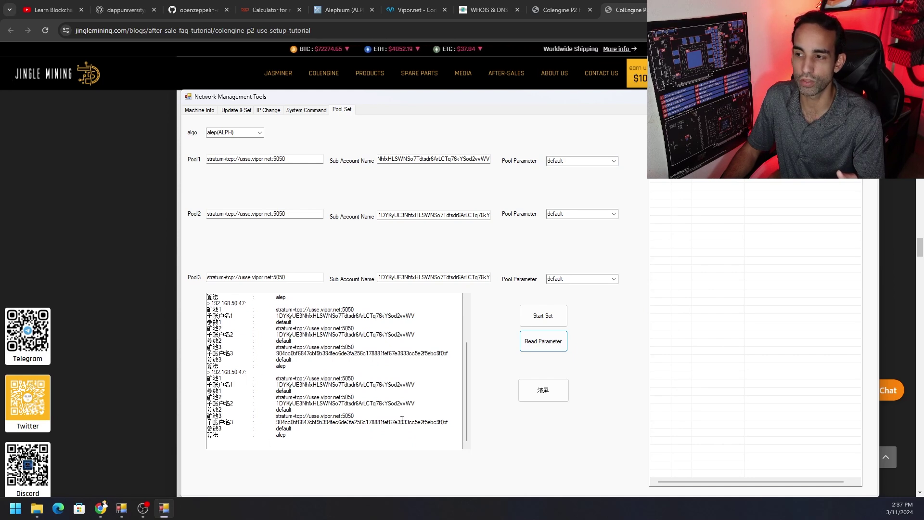
{"action": "double_click", "coordinate": [282, 435]}
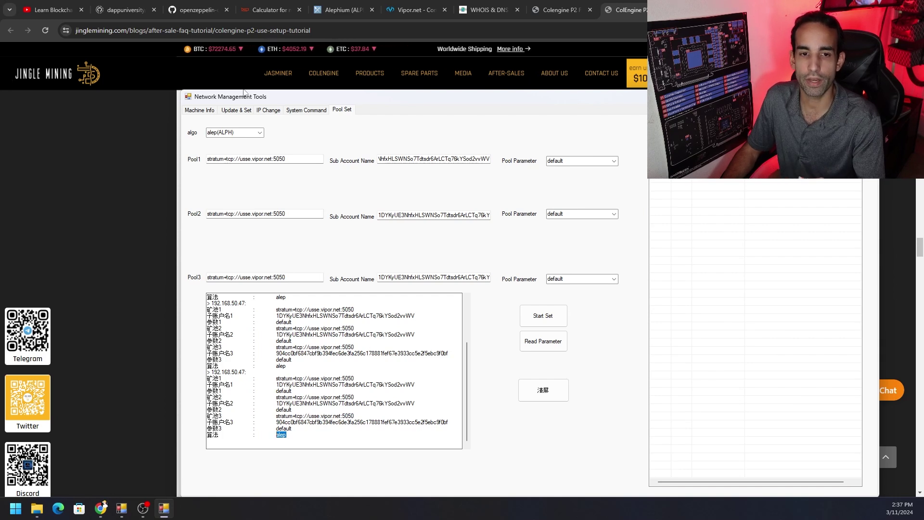
Step: View the miner's update and burn settings, and switch to the Colengine P2 Firmware & Manual page in the browser
{"action": "left_click", "coordinate": [243, 112]}
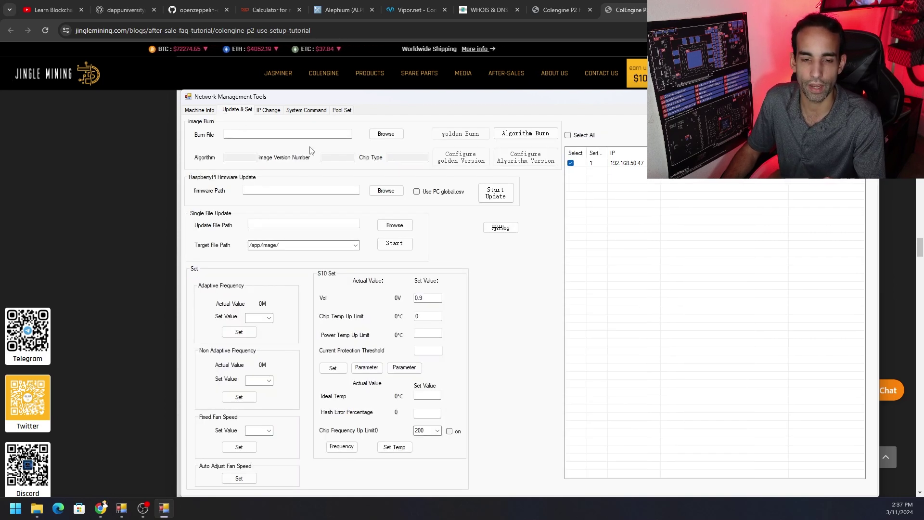
{"action": "left_click", "coordinate": [558, 10]}
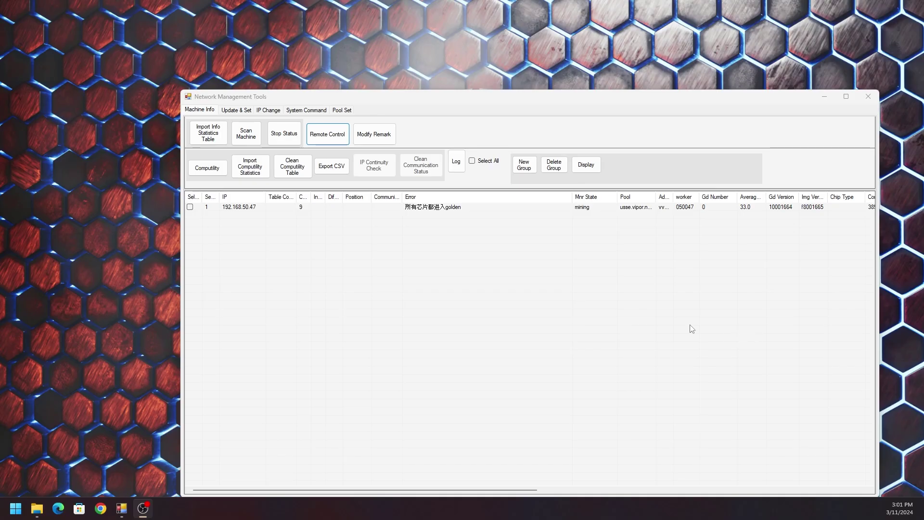
Step: Try to send the Allow Load Algorithm remote control command without selecting a miner, and dismiss the message
{"action": "left_click", "coordinate": [344, 113]}
{"action": "left_click", "coordinate": [246, 111]}
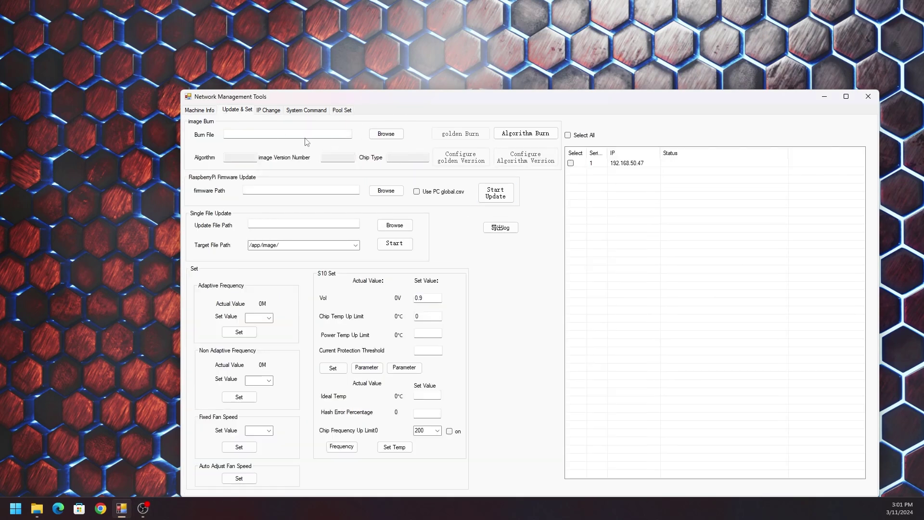
{"action": "left_click", "coordinate": [201, 111]}
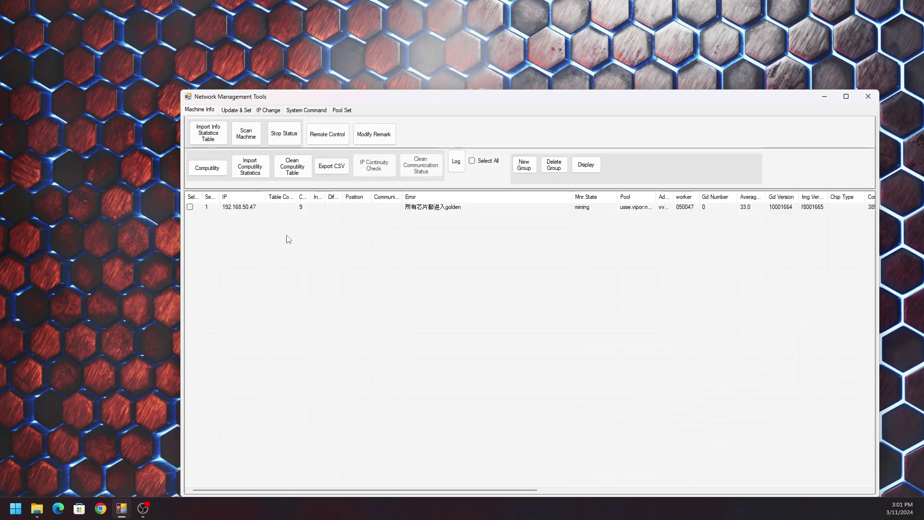
{"action": "left_click", "coordinate": [335, 142]}
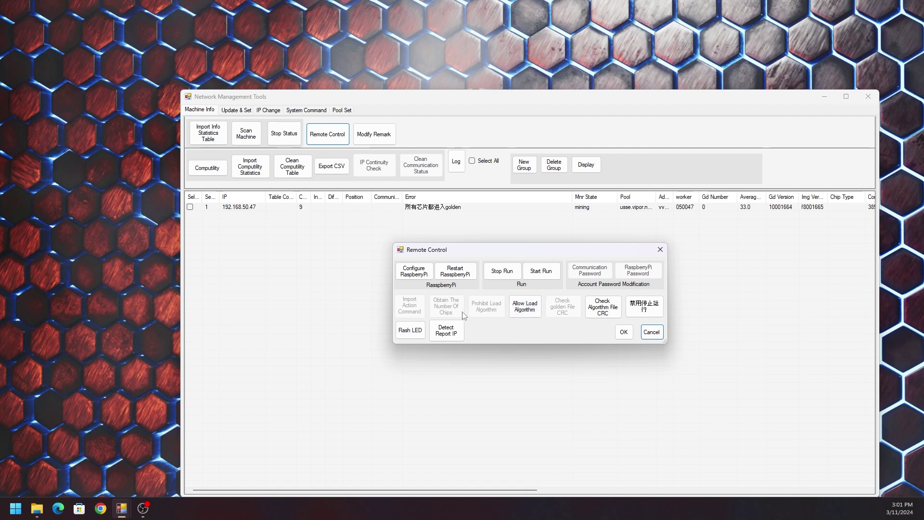
{"action": "left_click", "coordinate": [526, 313]}
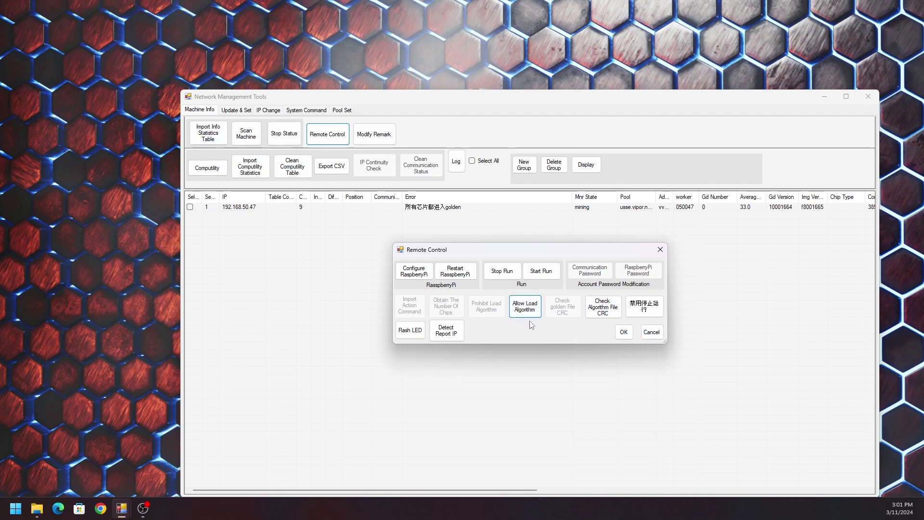
{"action": "left_click", "coordinate": [623, 332]}
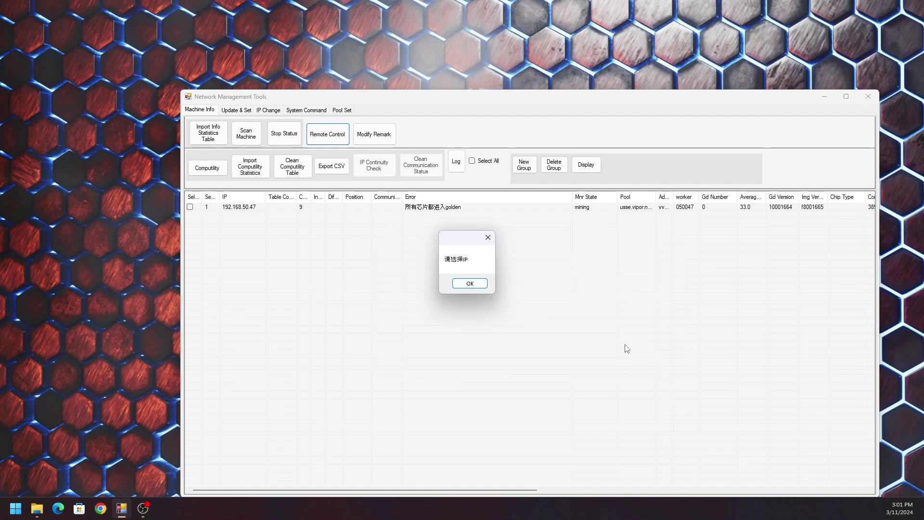
{"action": "left_click", "coordinate": [476, 288]}
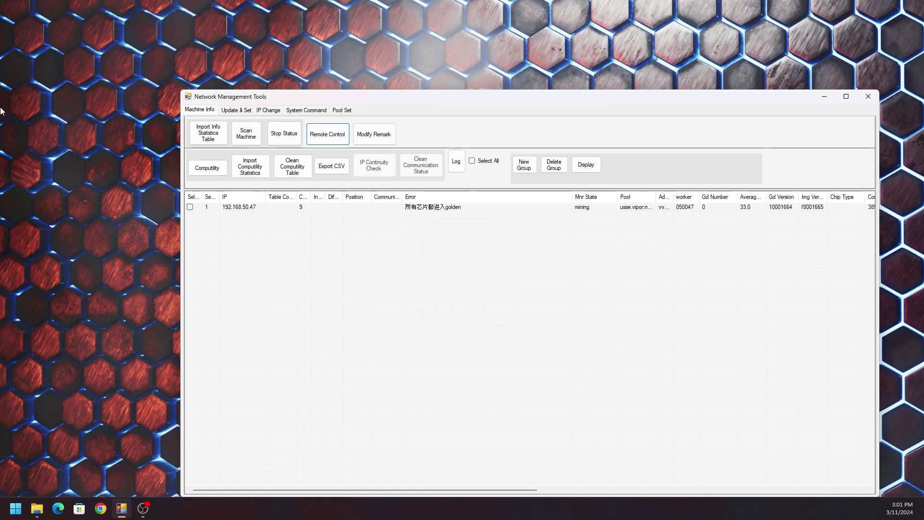
{"action": "left_click", "coordinate": [251, 109]}
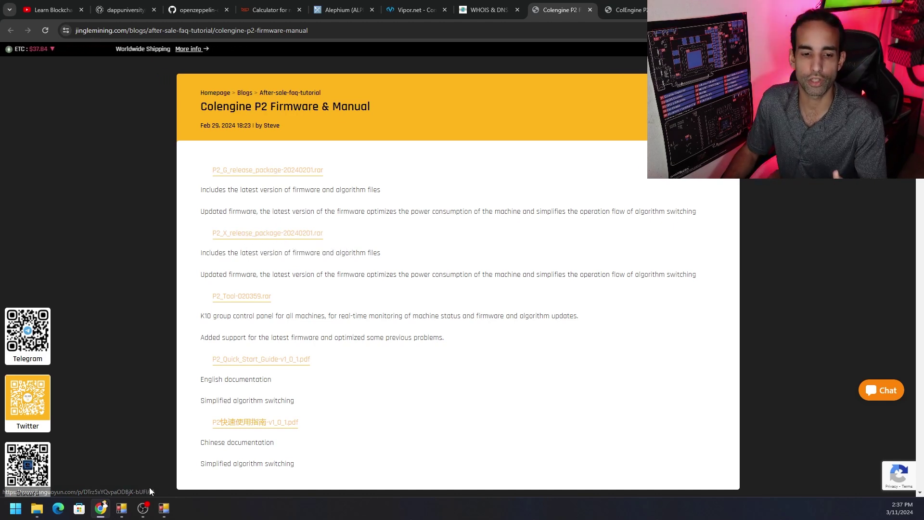
{"action": "left_click", "coordinate": [164, 508]}
{"action": "left_click", "coordinate": [386, 134]}
{"action": "left_click", "coordinate": [609, 347]}
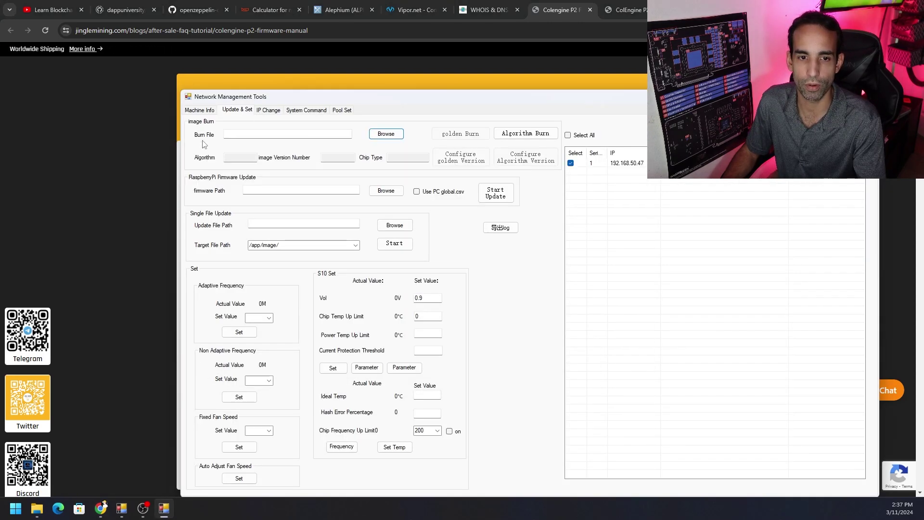
{"action": "left_click", "coordinate": [385, 139]}
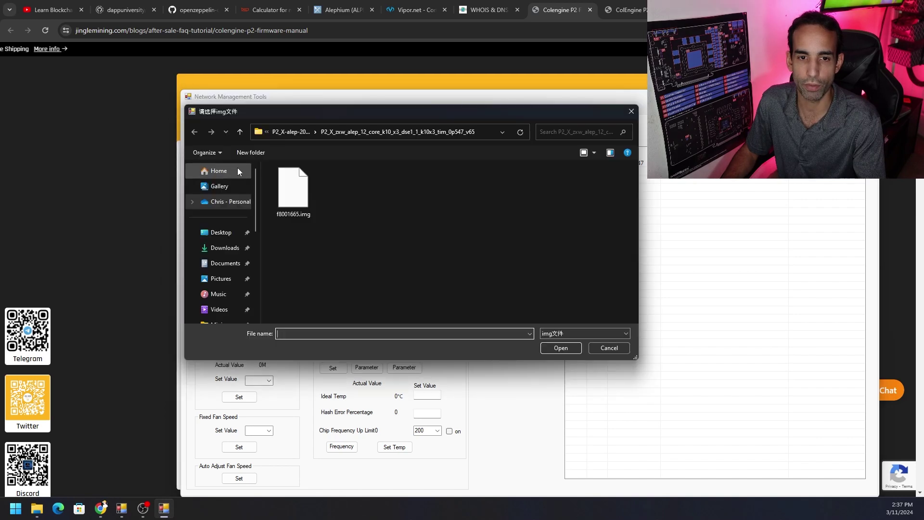
{"action": "left_click", "coordinate": [281, 133]}
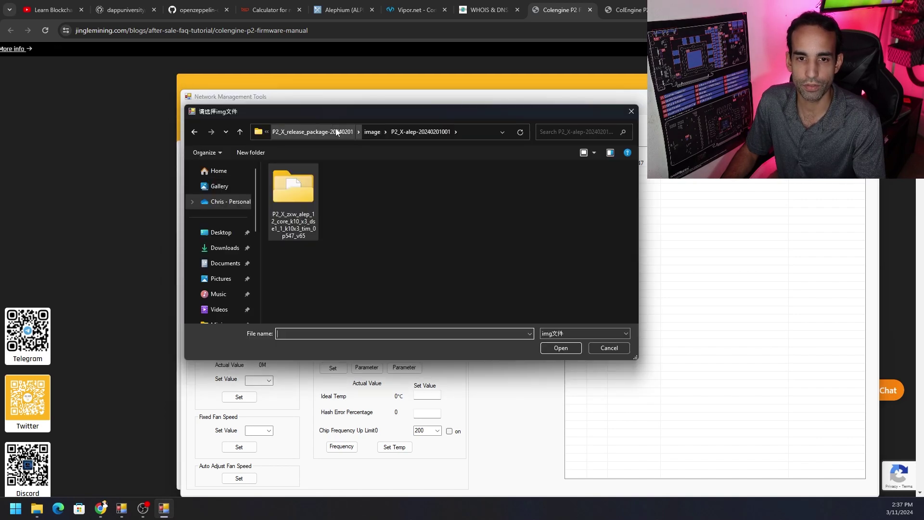
{"action": "left_click", "coordinate": [374, 134]}
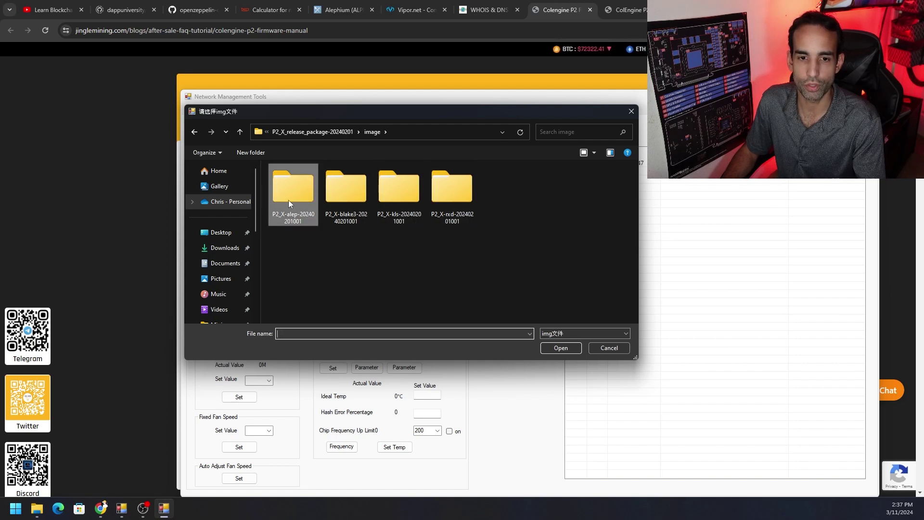
{"action": "double_click", "coordinate": [298, 192]}
{"action": "double_click", "coordinate": [307, 215]}
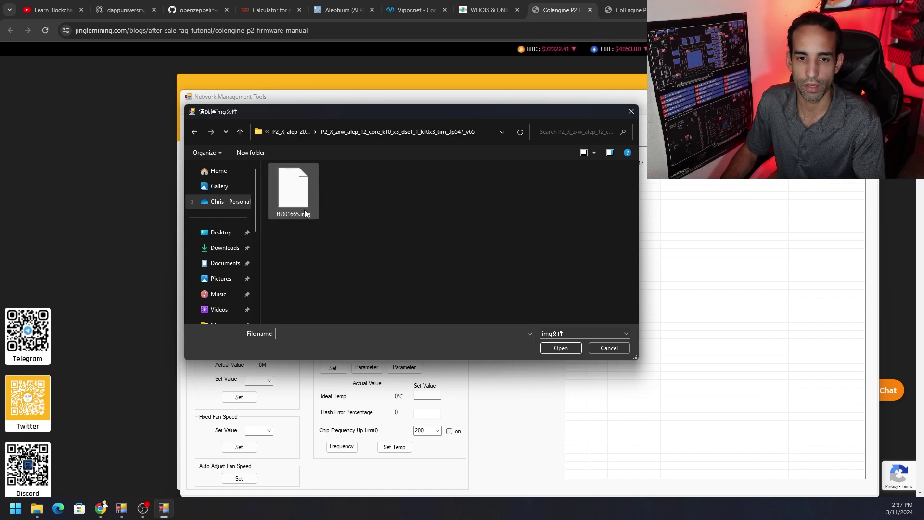
{"action": "left_click", "coordinate": [301, 200]}
{"action": "left_click", "coordinate": [560, 348]}
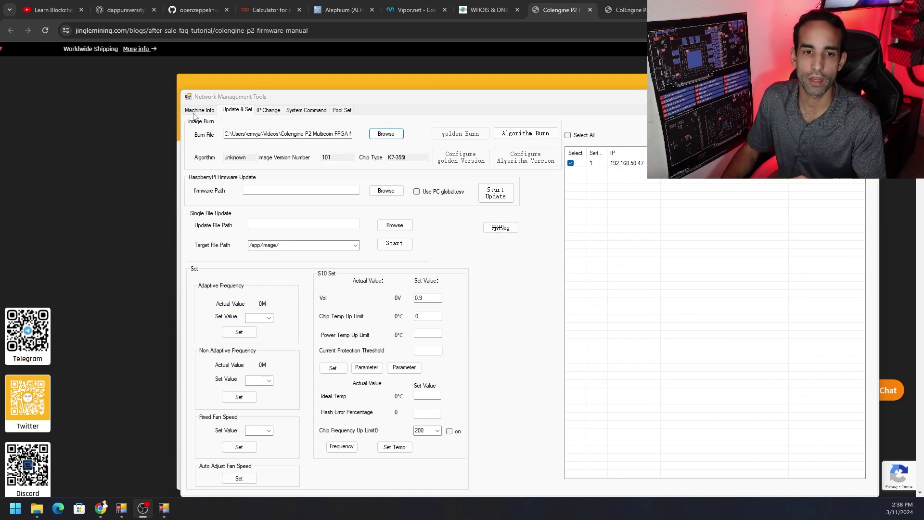
Step: Select the miner 192.168.50.47 in the machine information list and widen its Mnr State column
{"action": "left_click", "coordinate": [199, 109]}
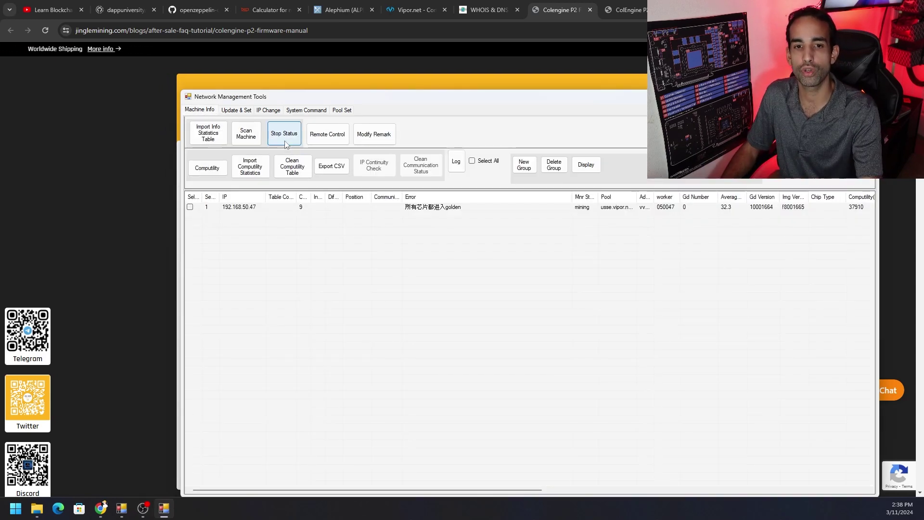
{"action": "left_click", "coordinate": [190, 208]}
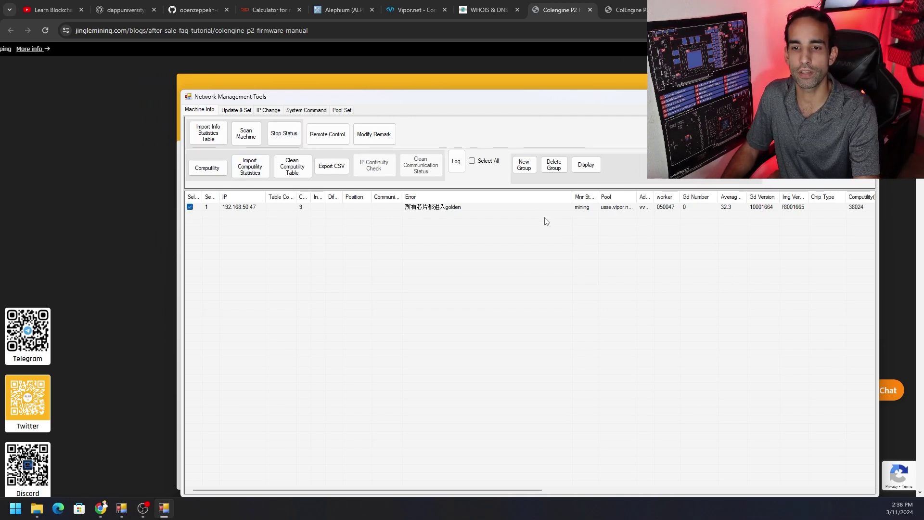
{"action": "left_click_drag", "start_coordinate": [599, 196], "coordinate": [617, 197]}
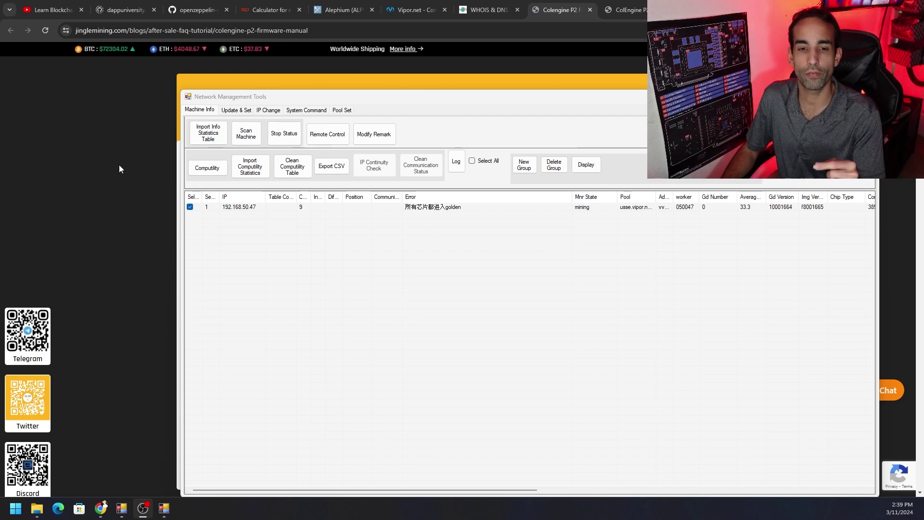
Step: Switch to the browser's P2 setup tutorial and read the adaptive frequency section with the officially recommended frequencies
{"action": "left_click", "coordinate": [634, 4]}
{"action": "scroll", "coordinate": [803, 278], "scroll_direction": "down", "scroll_amount": 10}
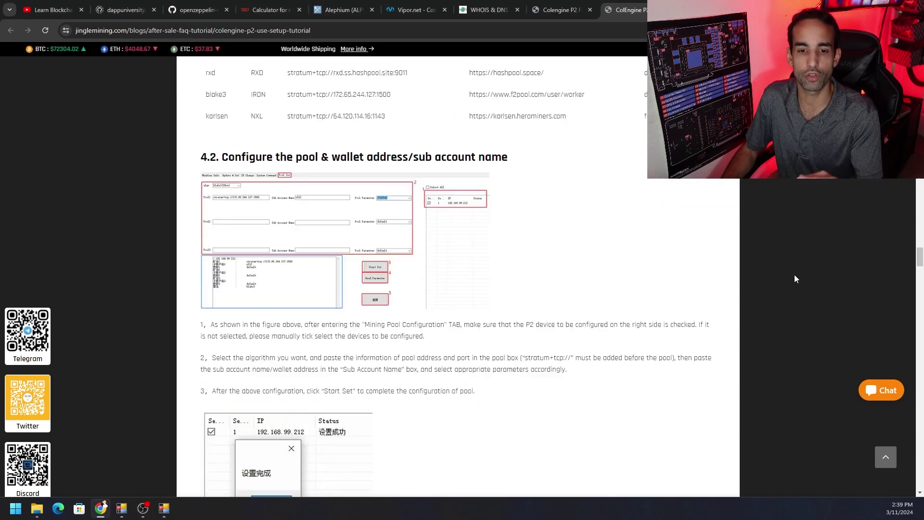
{"action": "scroll", "coordinate": [793, 278], "scroll_direction": "down", "scroll_amount": 12}
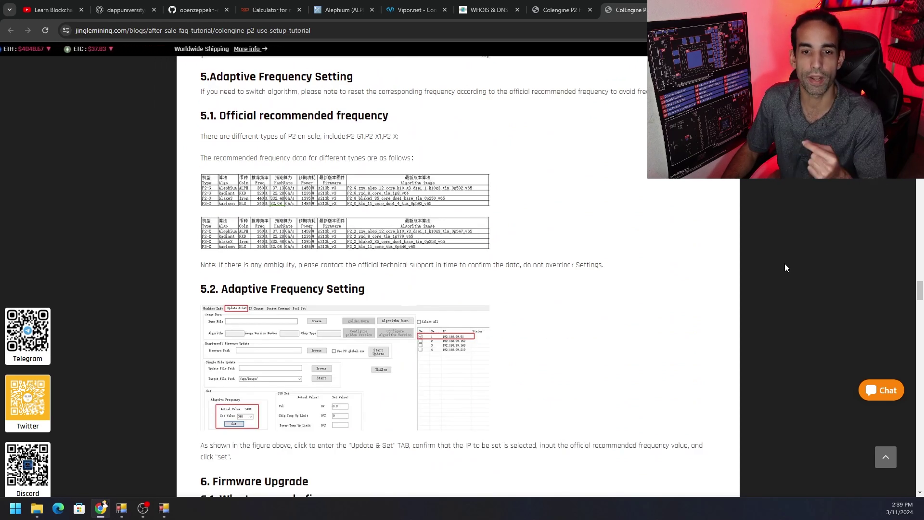
Step: Switch to Network Management Tools, view the IP change settings, and return to the machine information list
{"action": "left_click", "coordinate": [163, 508]}
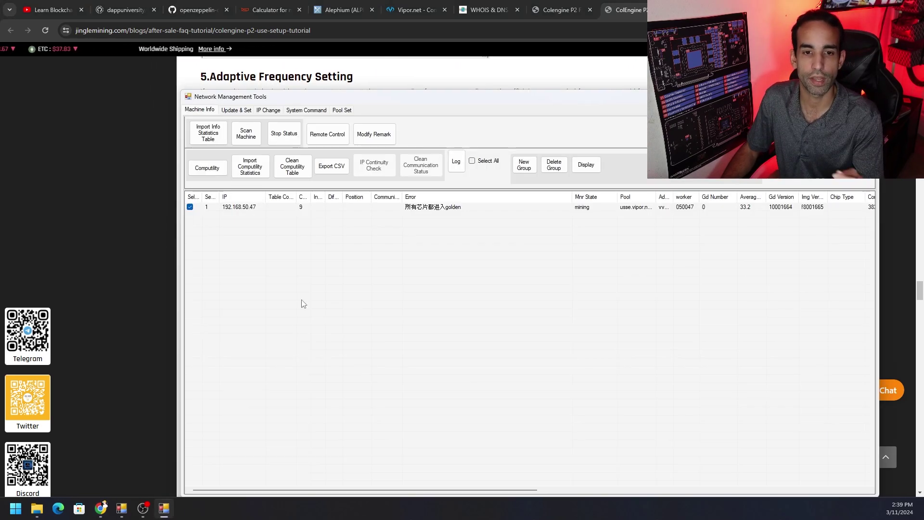
{"action": "left_click", "coordinate": [269, 110]}
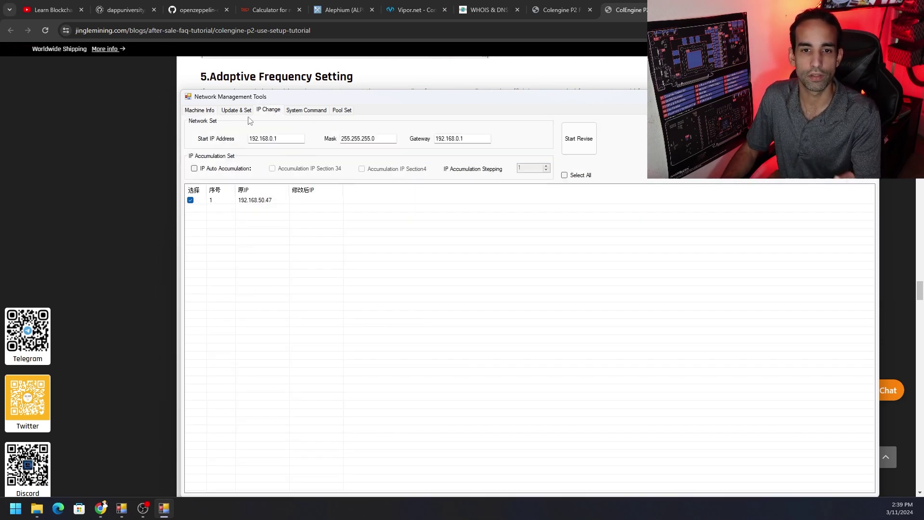
{"action": "left_click", "coordinate": [200, 110]}
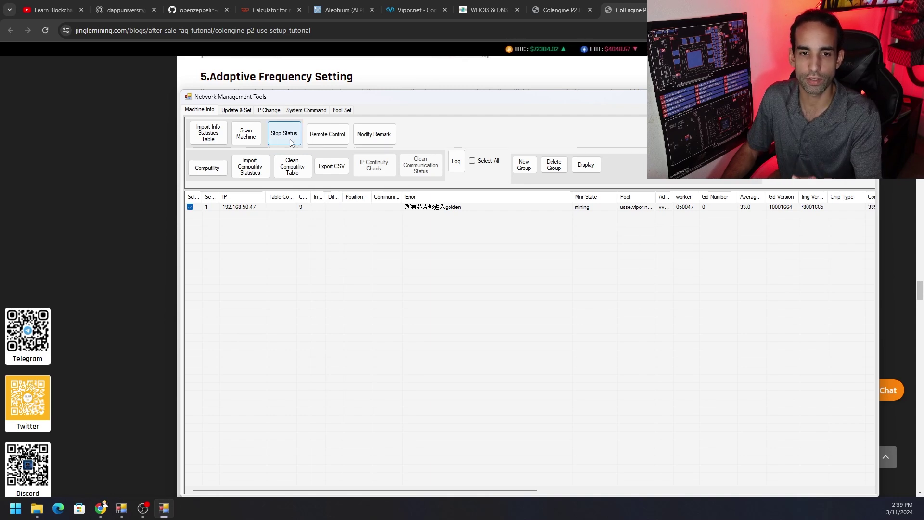
Step: Open the pool settings, review the available algorithms and select alep(ALPH)
{"action": "left_click", "coordinate": [343, 110]}
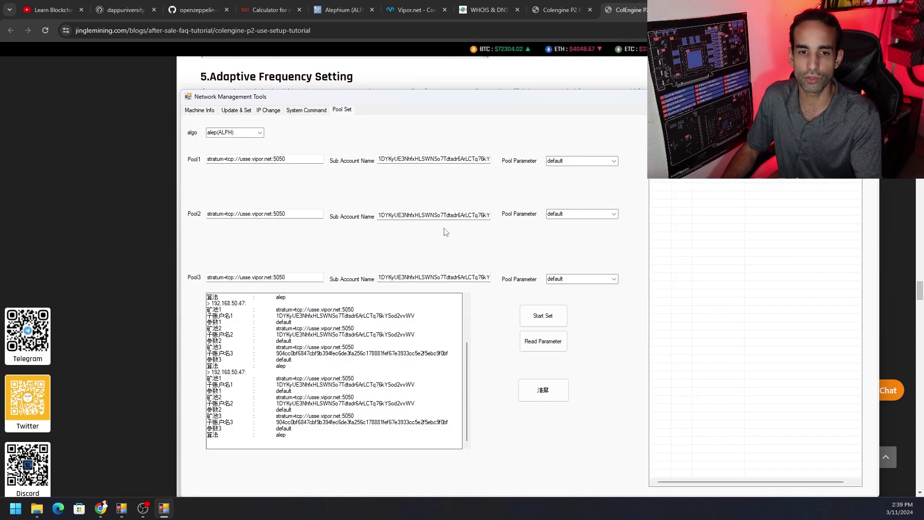
{"action": "left_click", "coordinate": [260, 132]}
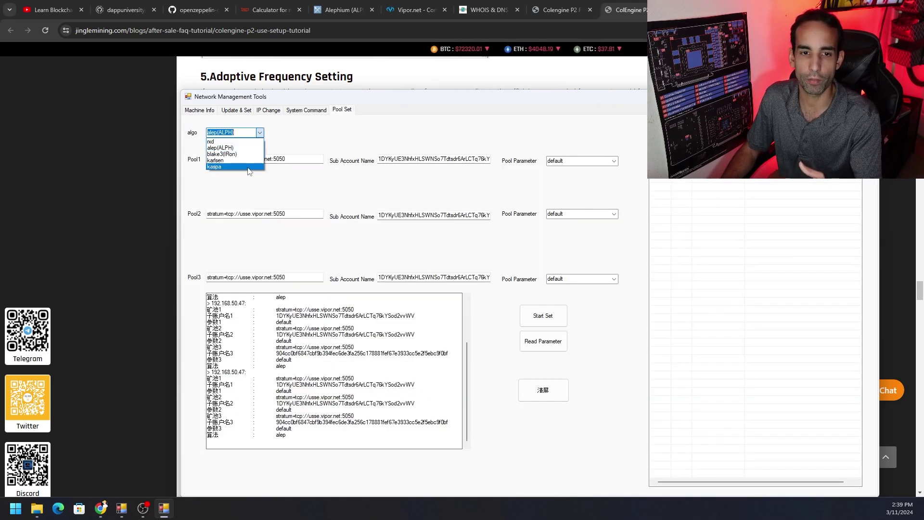
{"action": "left_click", "coordinate": [226, 146]}
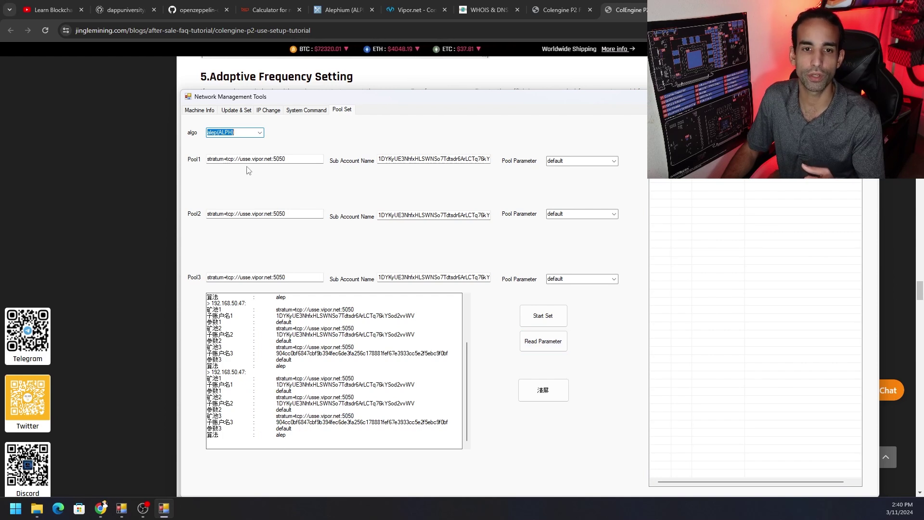
Step: Load an algorithm image as the burn file in the update settings, and return to the machine information list
{"action": "left_click", "coordinate": [235, 113]}
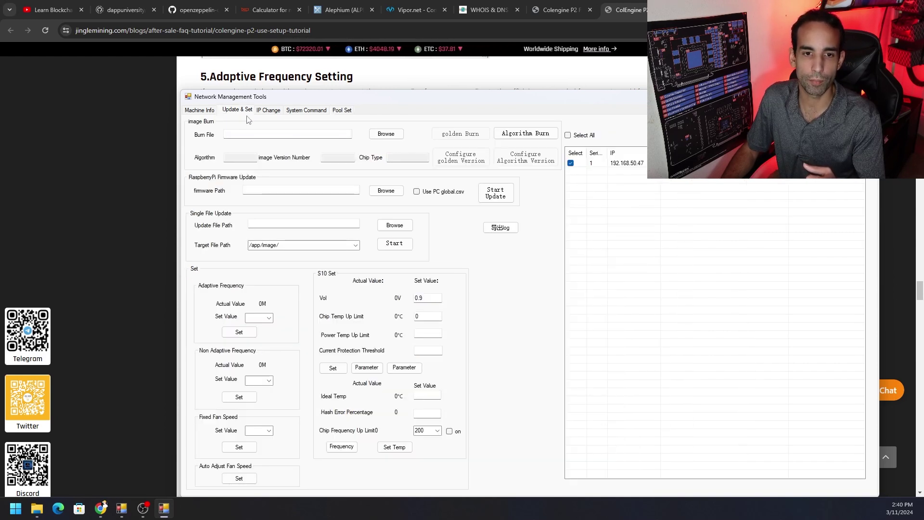
{"action": "left_click", "coordinate": [386, 134]}
{"action": "left_click", "coordinate": [294, 186]}
{"action": "left_click", "coordinate": [558, 347]}
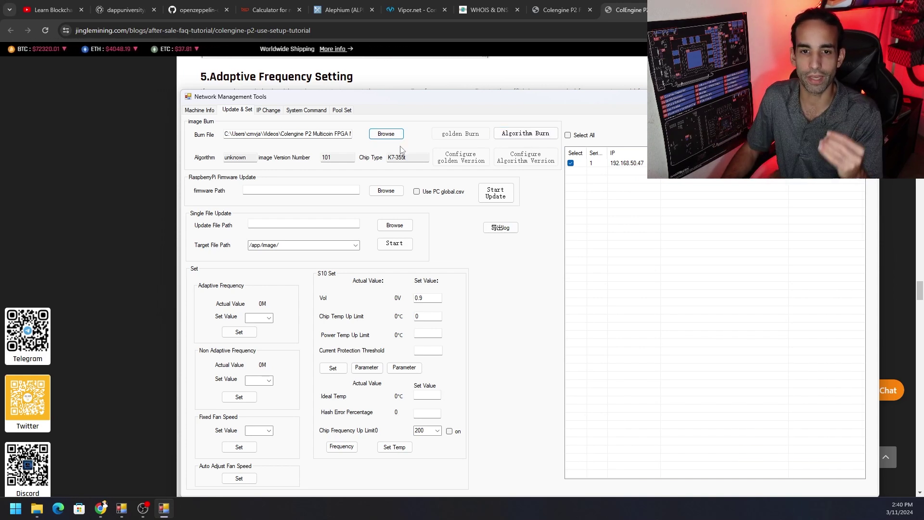
{"action": "left_click", "coordinate": [200, 110]}
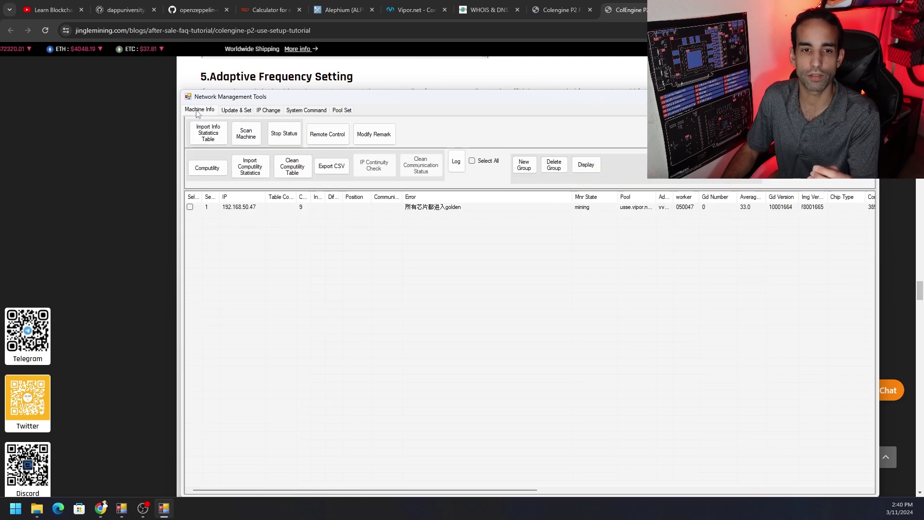
Step: Switch to the browser, check the miner's hashrate on Vipor.net, and return to the P2 setup tutorial's adaptive frequency section
{"action": "left_click", "coordinate": [132, 178]}
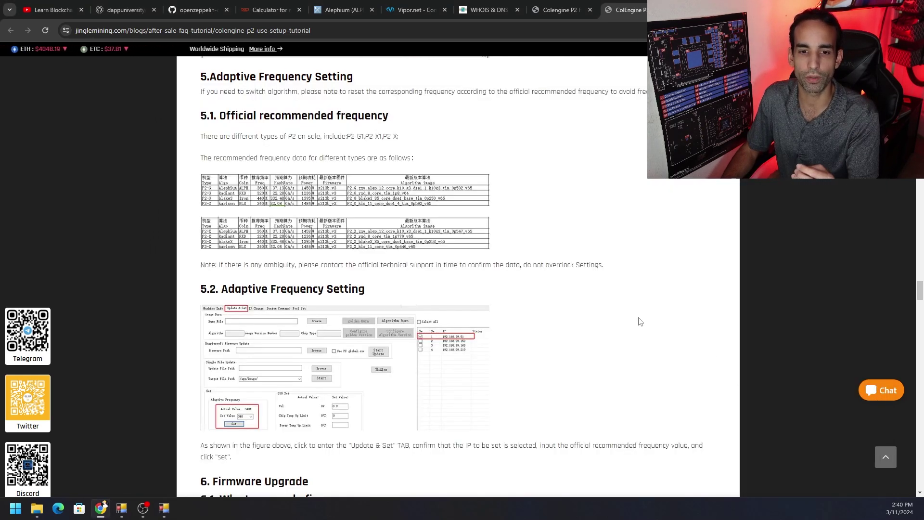
{"action": "key", "text": "ctrl+Tab"}
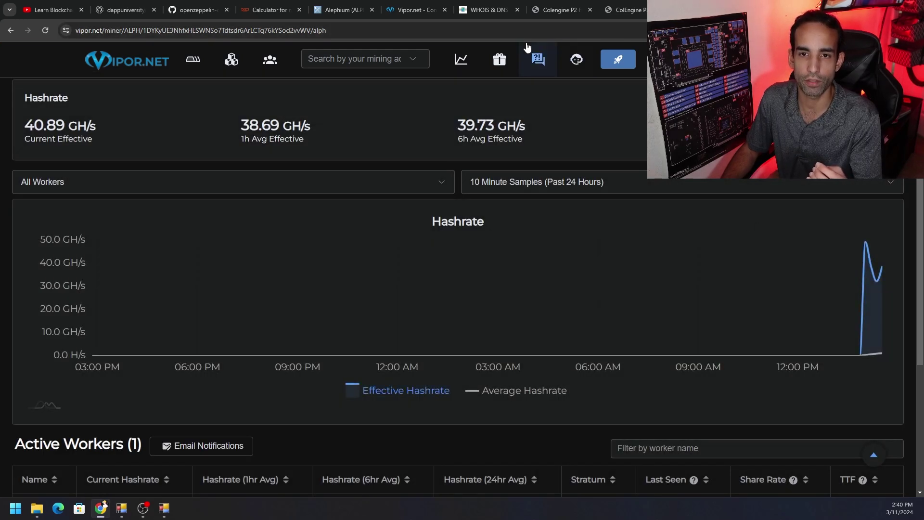
{"action": "left_click", "coordinate": [568, 6]}
{"action": "left_click", "coordinate": [620, 5]}
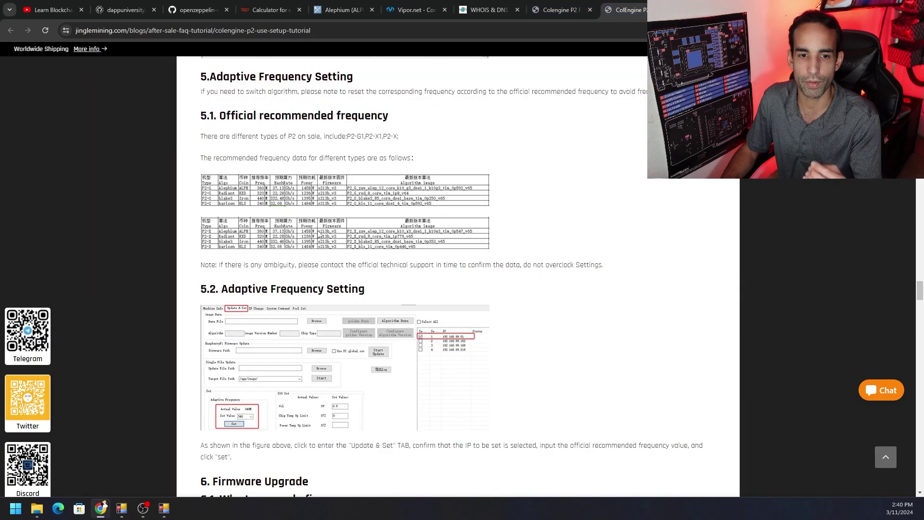